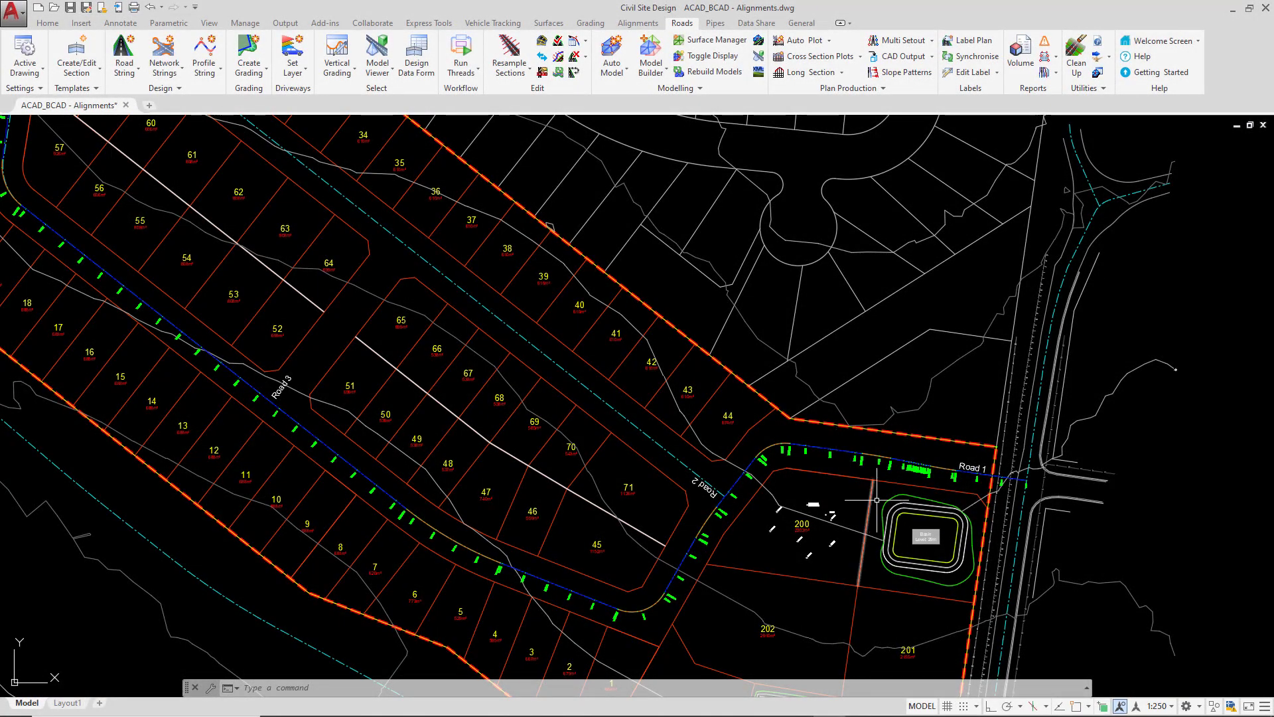
- Zoom in on Road 1's chainage labels CH 20 to CH 90 near the basin
{"action": "scroll", "coordinate": [909, 521], "scroll_direction": "up", "scroll_amount": 3}
{"action": "scroll", "coordinate": [1018, 438], "scroll_direction": "up", "scroll_amount": 2}
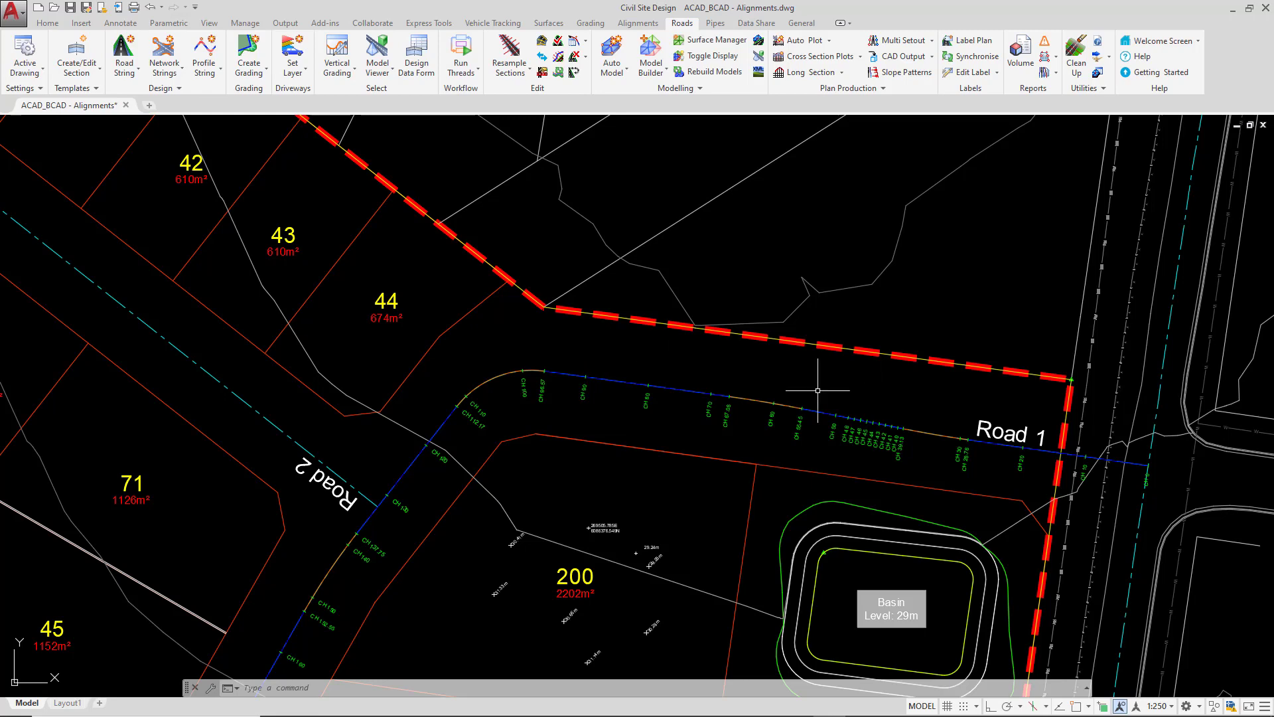
{"action": "scroll", "coordinate": [916, 433], "scroll_direction": "up", "scroll_amount": 2}
{"action": "scroll", "coordinate": [892, 435], "scroll_direction": "up", "scroll_amount": 2}
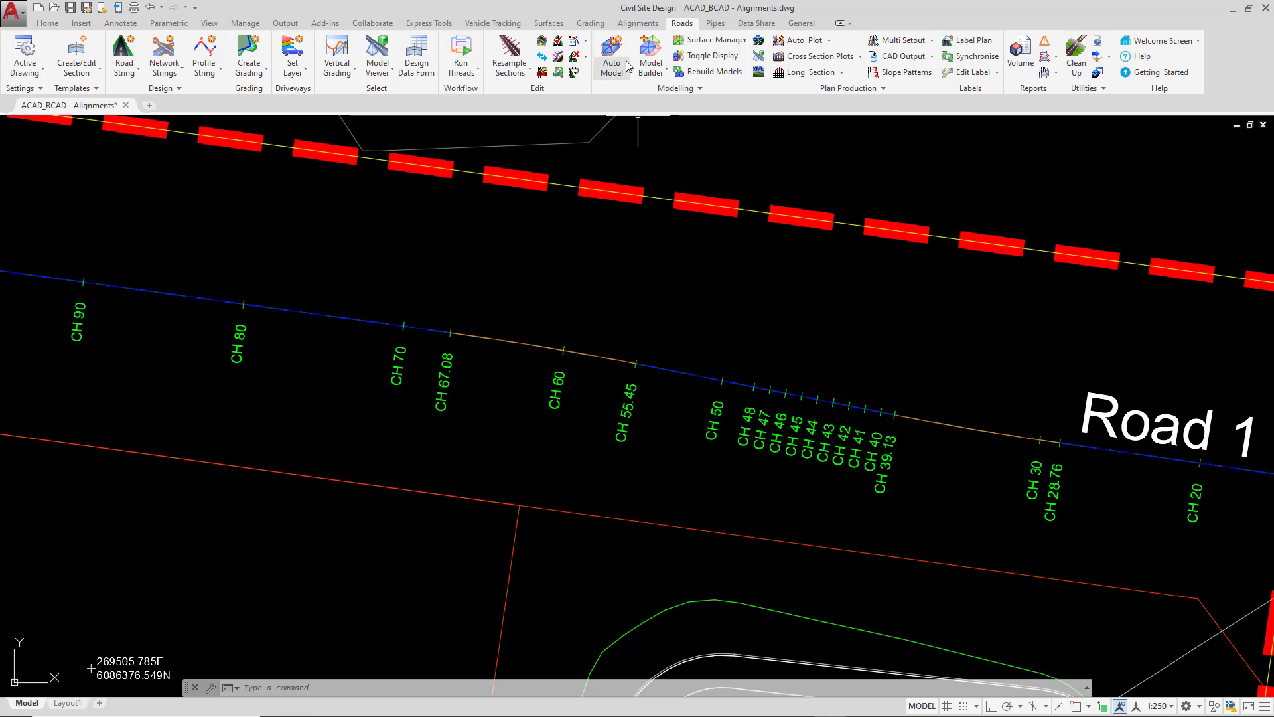
- Start Edit Alignment from the Alignments ribbon and pick Road 1 in the drawing
{"action": "left_click", "coordinate": [636, 23]}
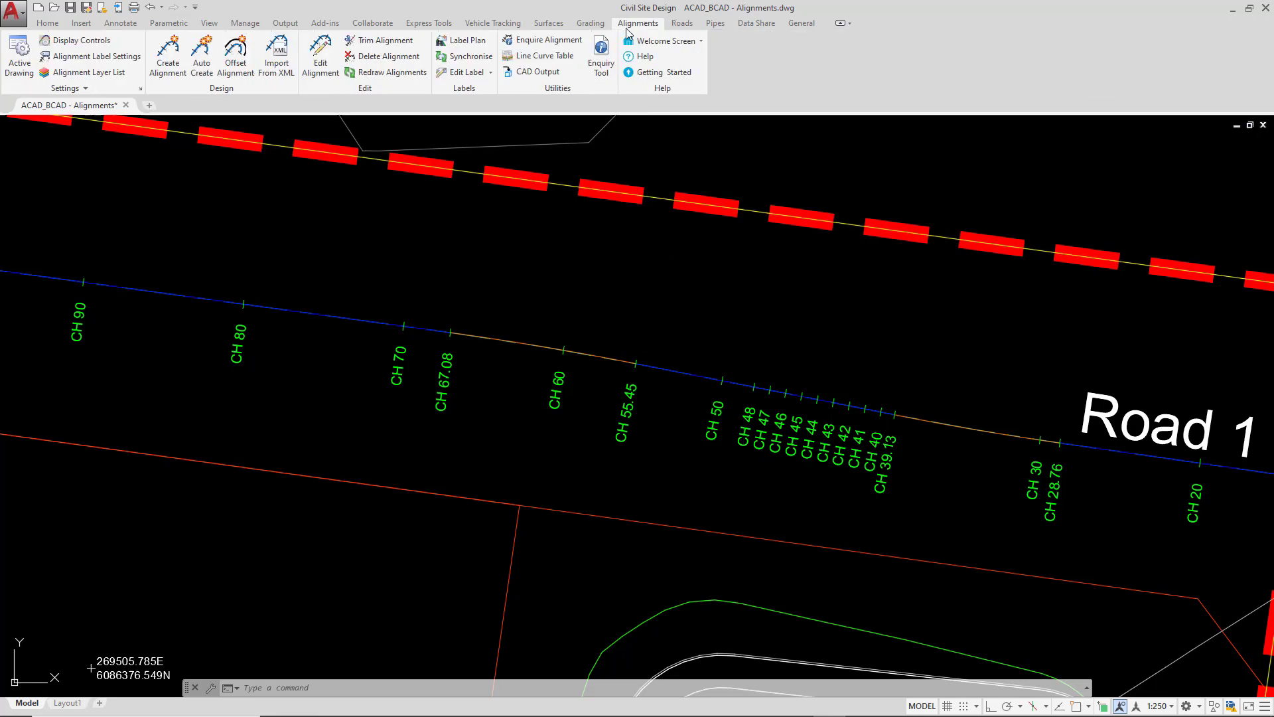
{"action": "left_click", "coordinate": [320, 57]}
{"action": "scroll", "coordinate": [532, 291], "scroll_direction": "down", "scroll_amount": 8}
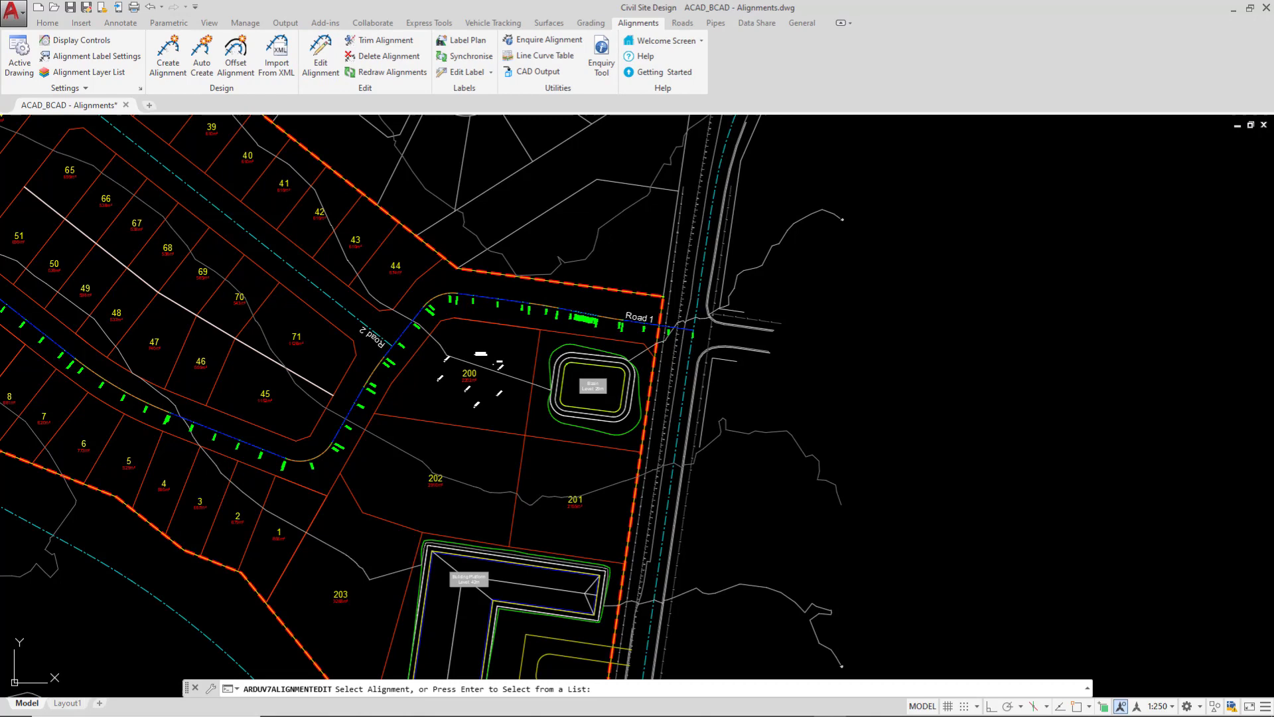
{"action": "left_click", "coordinate": [626, 311]}
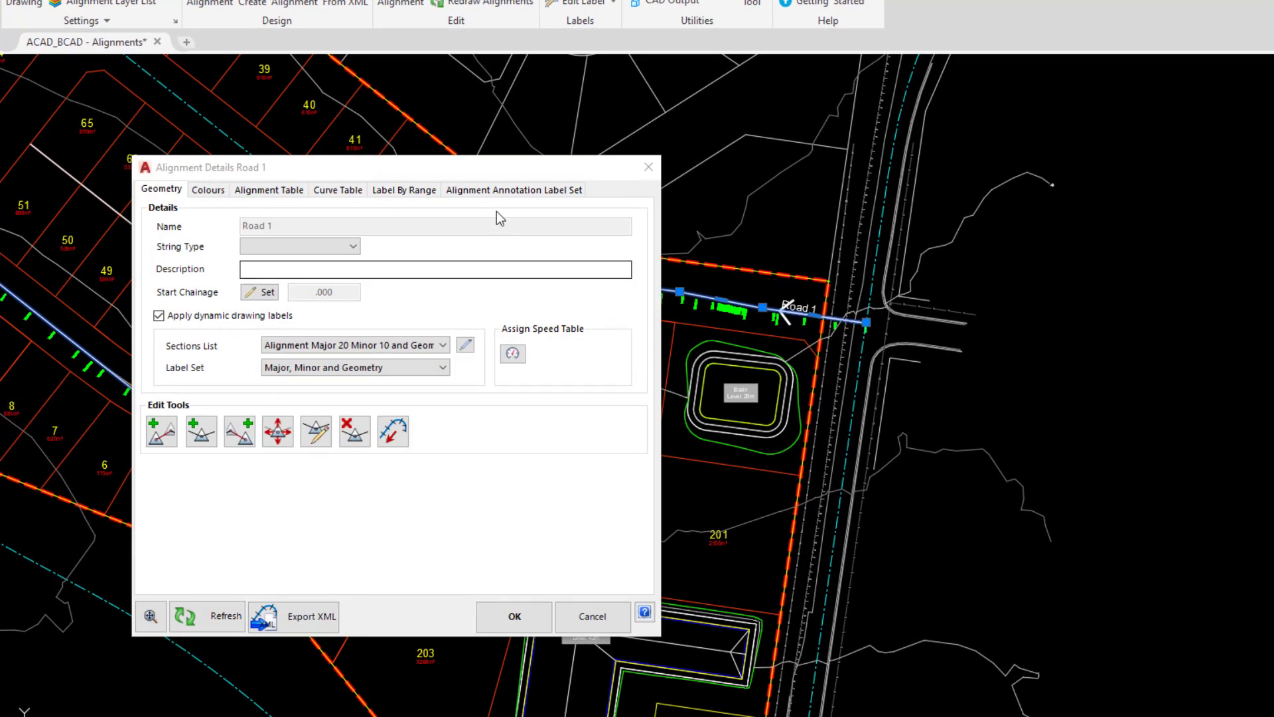
- Set Road 1's annotation label set to Major, Minor and Geometry
{"action": "left_click", "coordinate": [505, 191]}
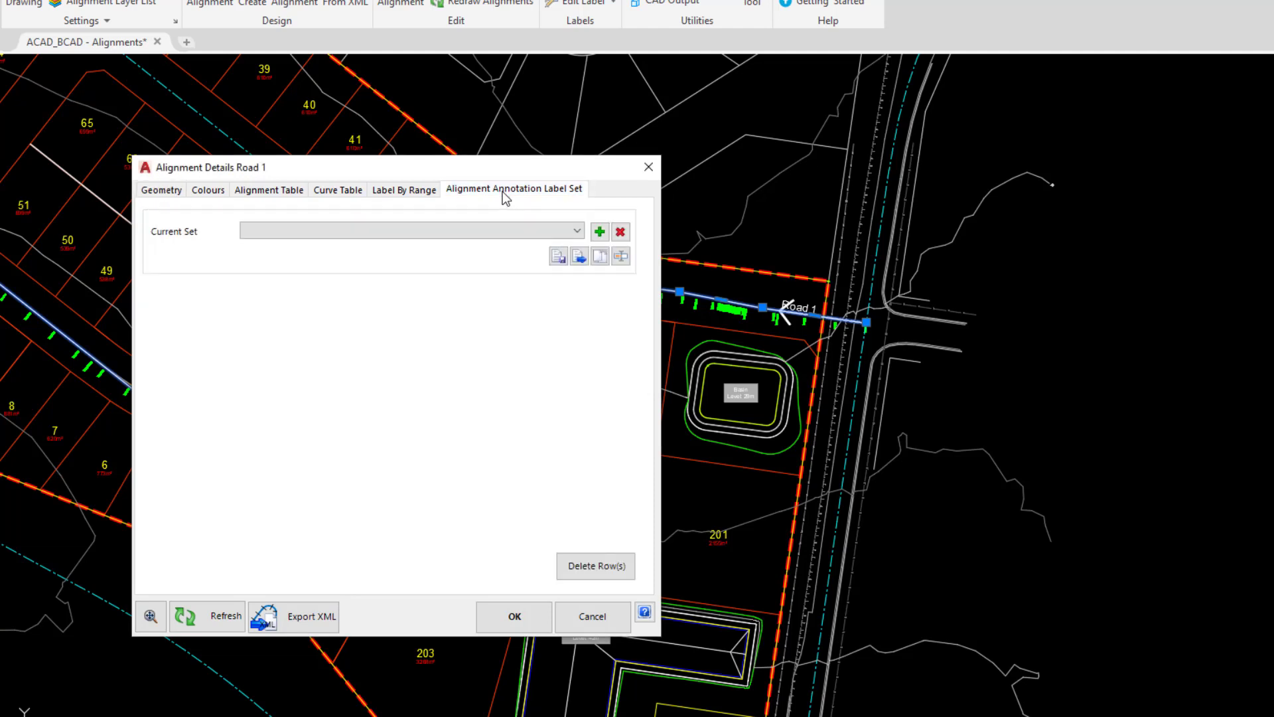
{"action": "left_click", "coordinate": [450, 230]}
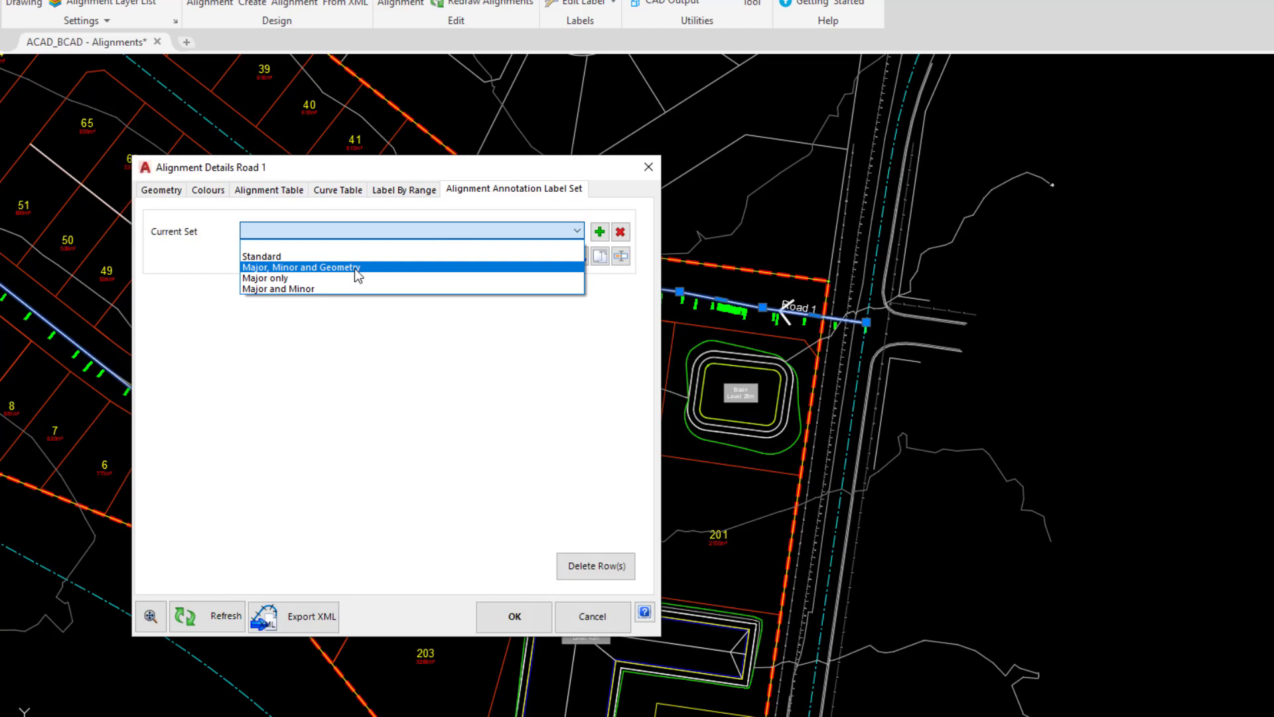
{"action": "left_click", "coordinate": [354, 268]}
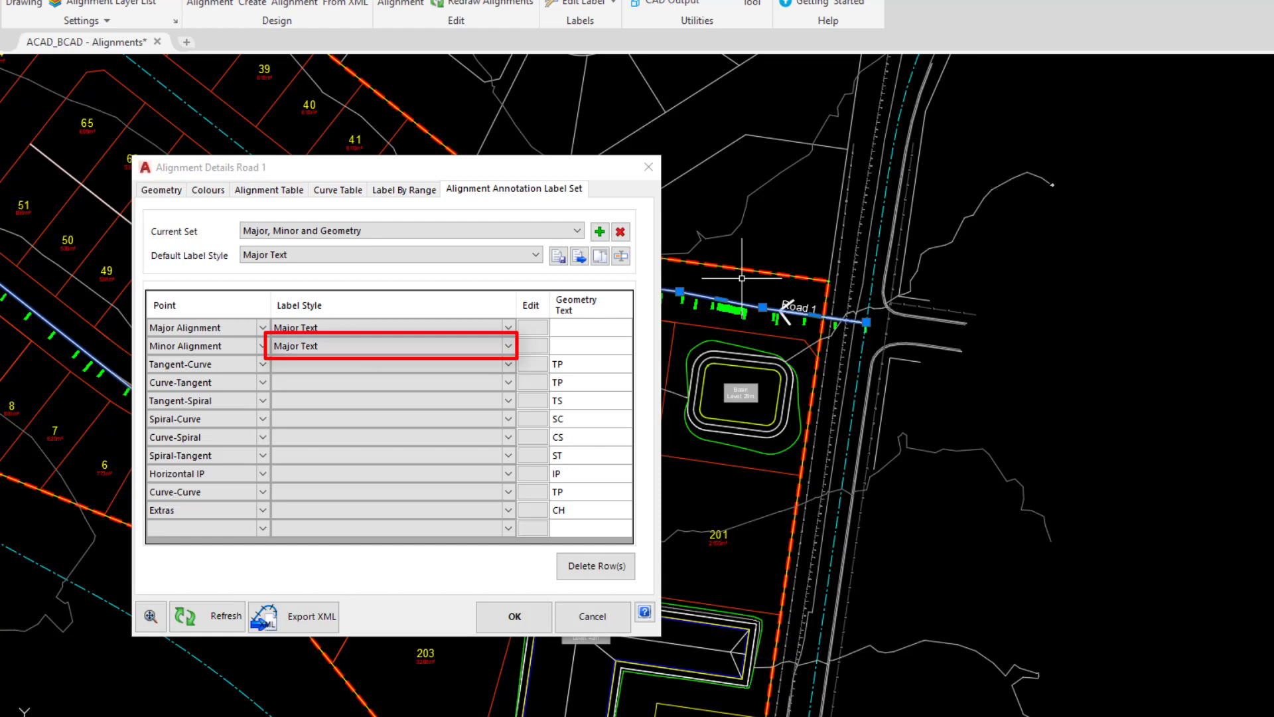
- Check the Minor Alignment label style, which also uses Major Text, and select its Edit cell
{"action": "middle_click_drag", "start_coordinate": [646, 280], "coordinate": [980, 319]}
{"action": "scroll", "coordinate": [980, 319], "scroll_direction": "up", "scroll_amount": 6}
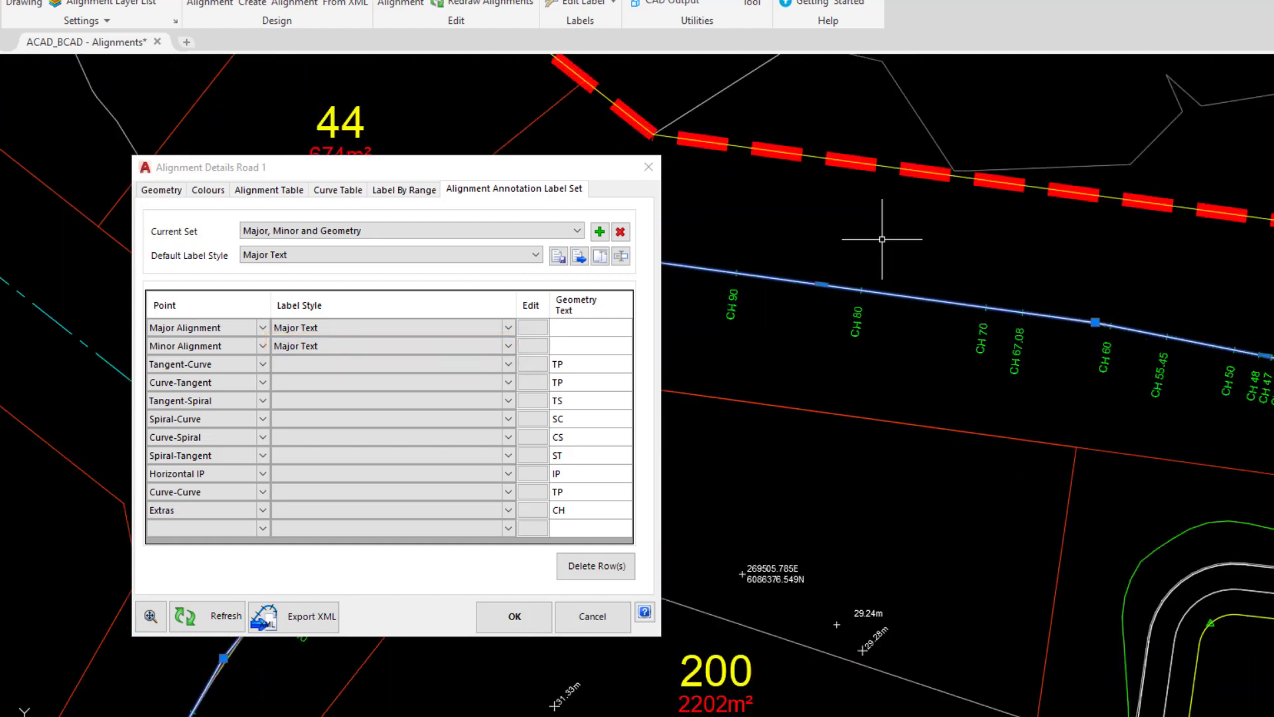
{"action": "scroll", "coordinate": [885, 242], "scroll_direction": "up", "scroll_amount": 2}
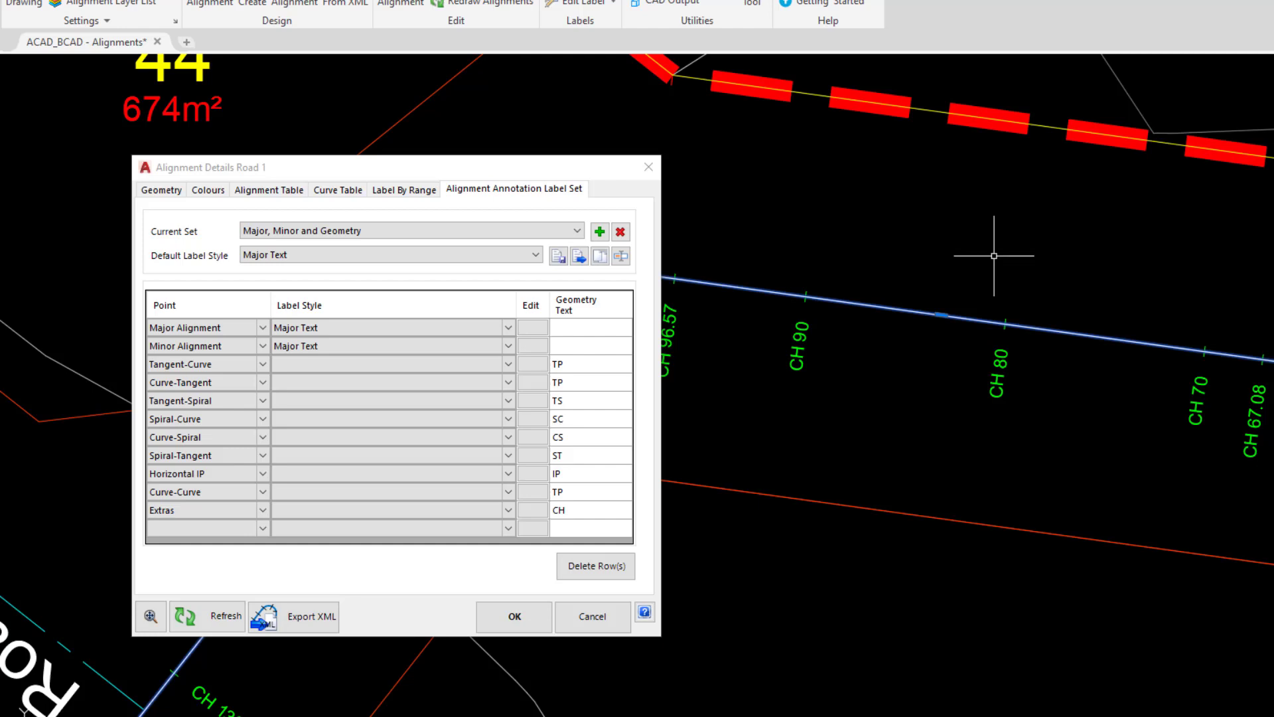
{"action": "left_click", "coordinate": [287, 349]}
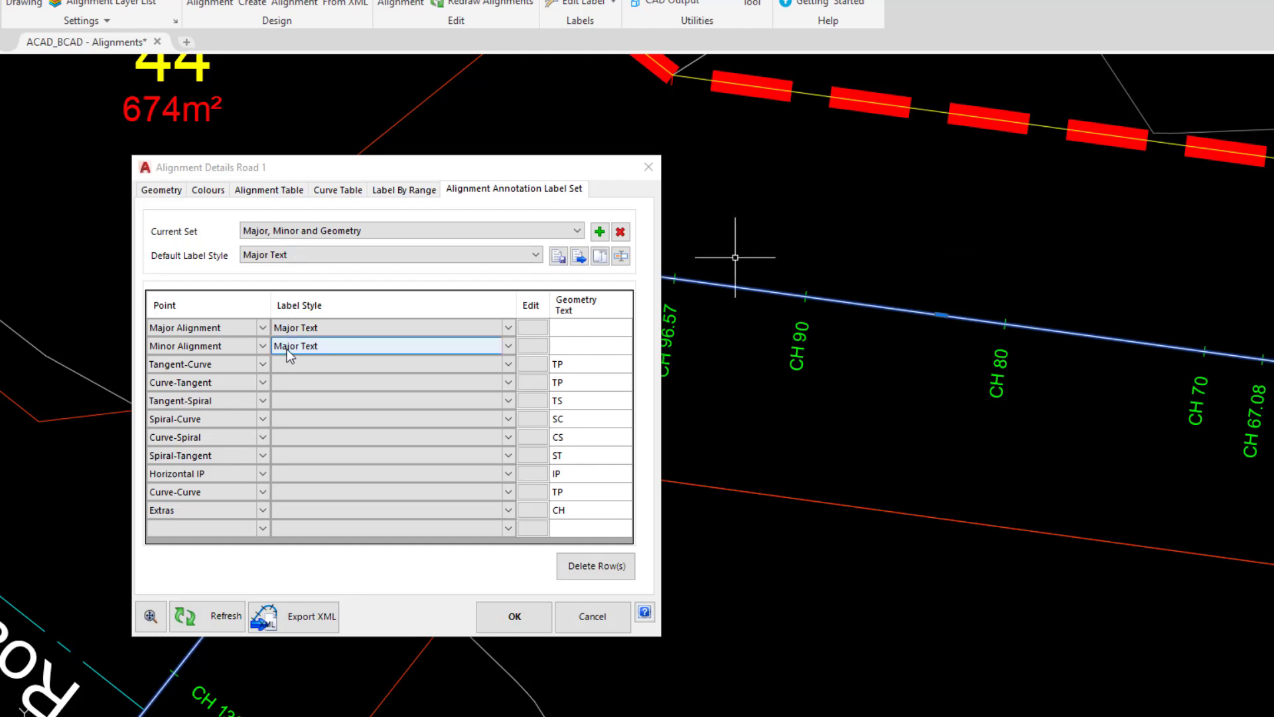
{"action": "left_click", "coordinate": [527, 348]}
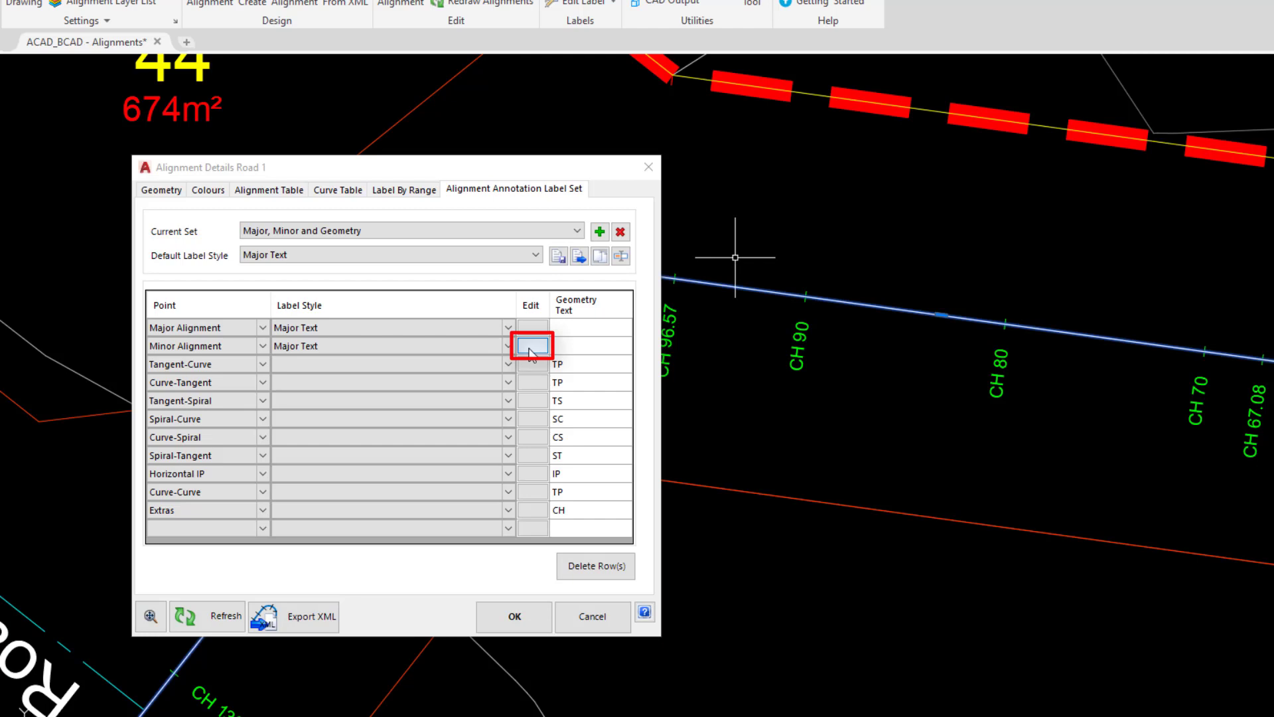
- Copy the Major Text label style as a new style named 'Minor Text'
{"action": "left_click", "coordinate": [533, 348]}
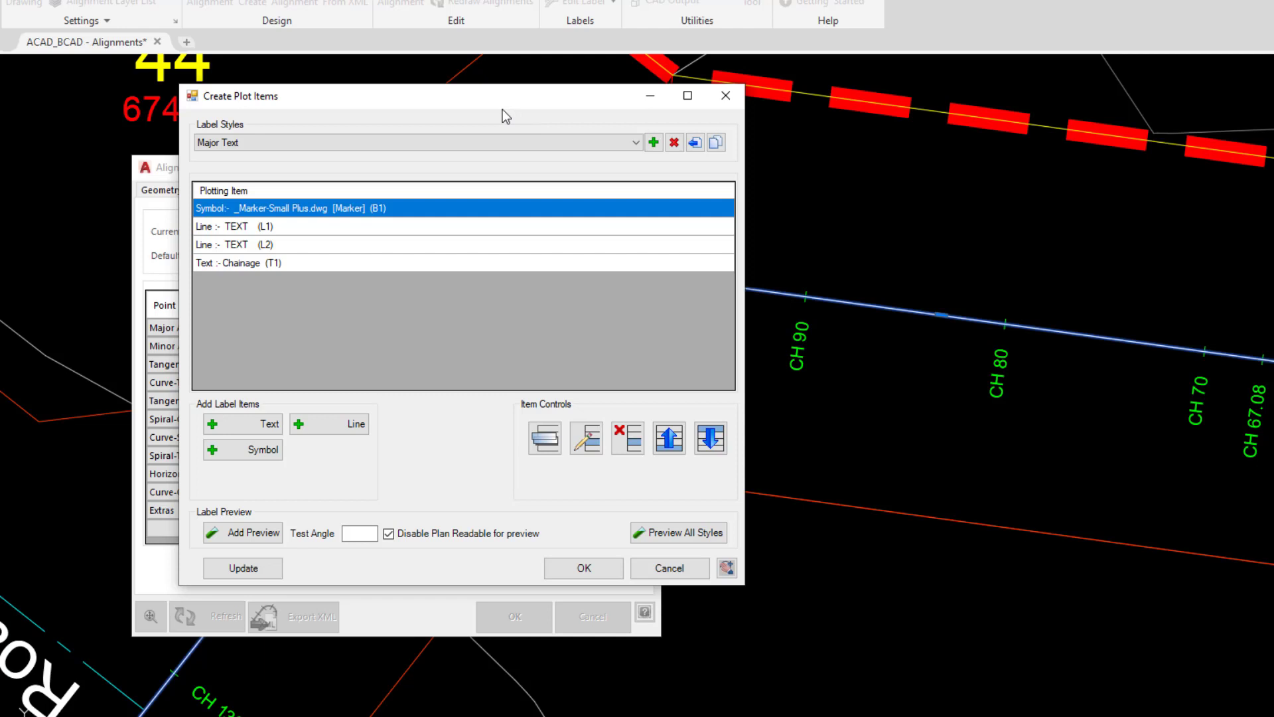
{"action": "left_click", "coordinate": [716, 144]}
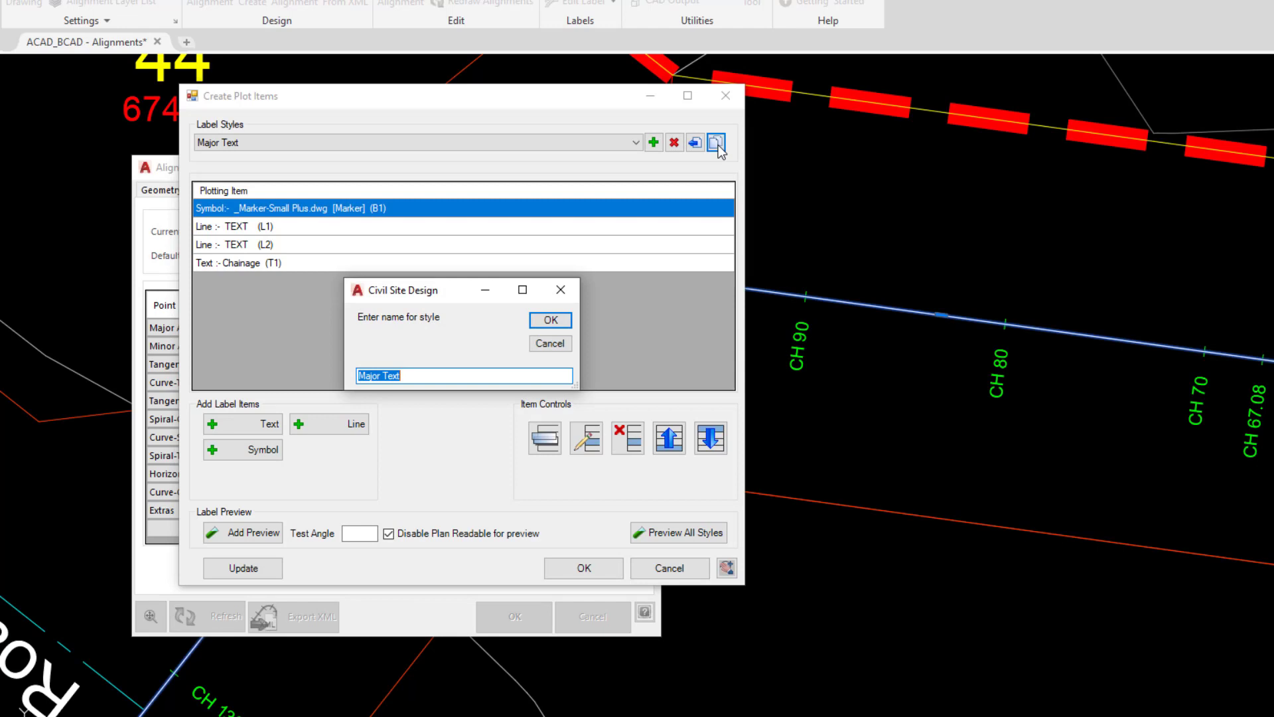
{"action": "type", "text": "Maj"}
{"action": "key", "text": "BackSpace"}
{"action": "key", "text": "BackSpace"}
{"action": "key", "text": "BackSpace"}
{"action": "type", "text": "Minor Text"}
{"action": "left_click", "coordinate": [551, 321]}
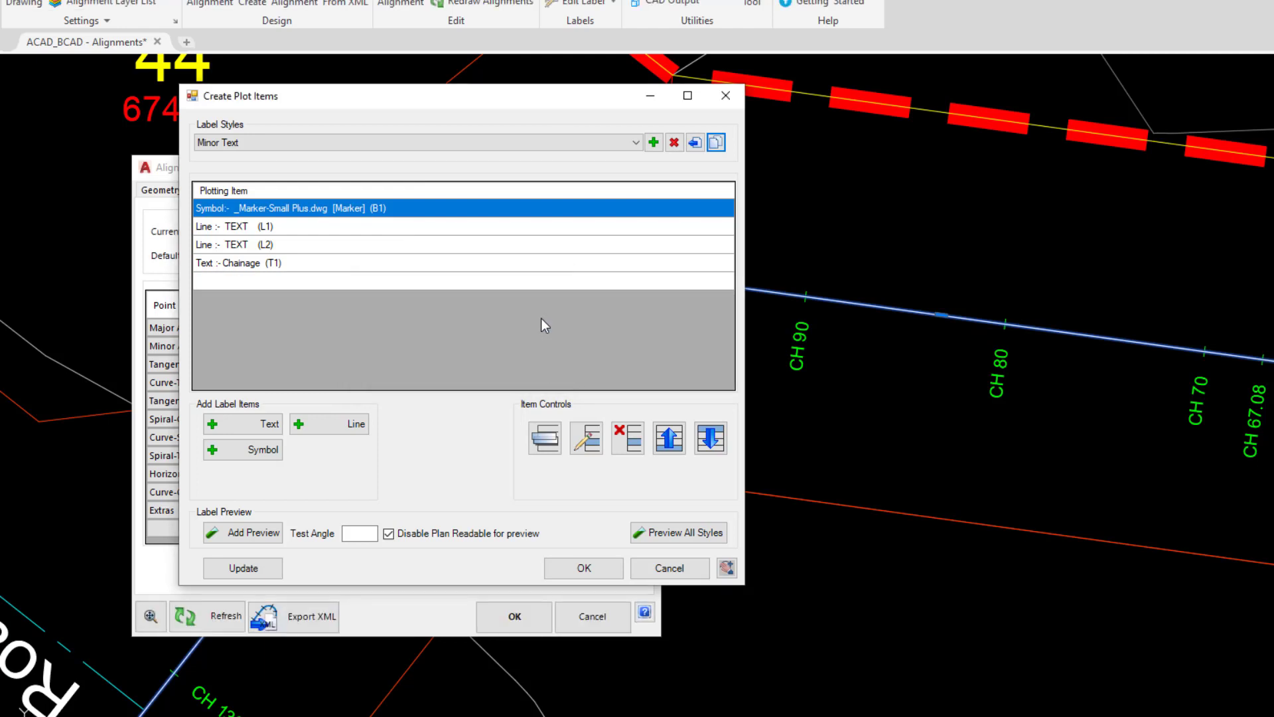
- Review the Minor Text style's marker symbol settings, leaving them unchanged
{"action": "left_click_drag", "start_coordinate": [467, 98], "coordinate": [428, 135]}
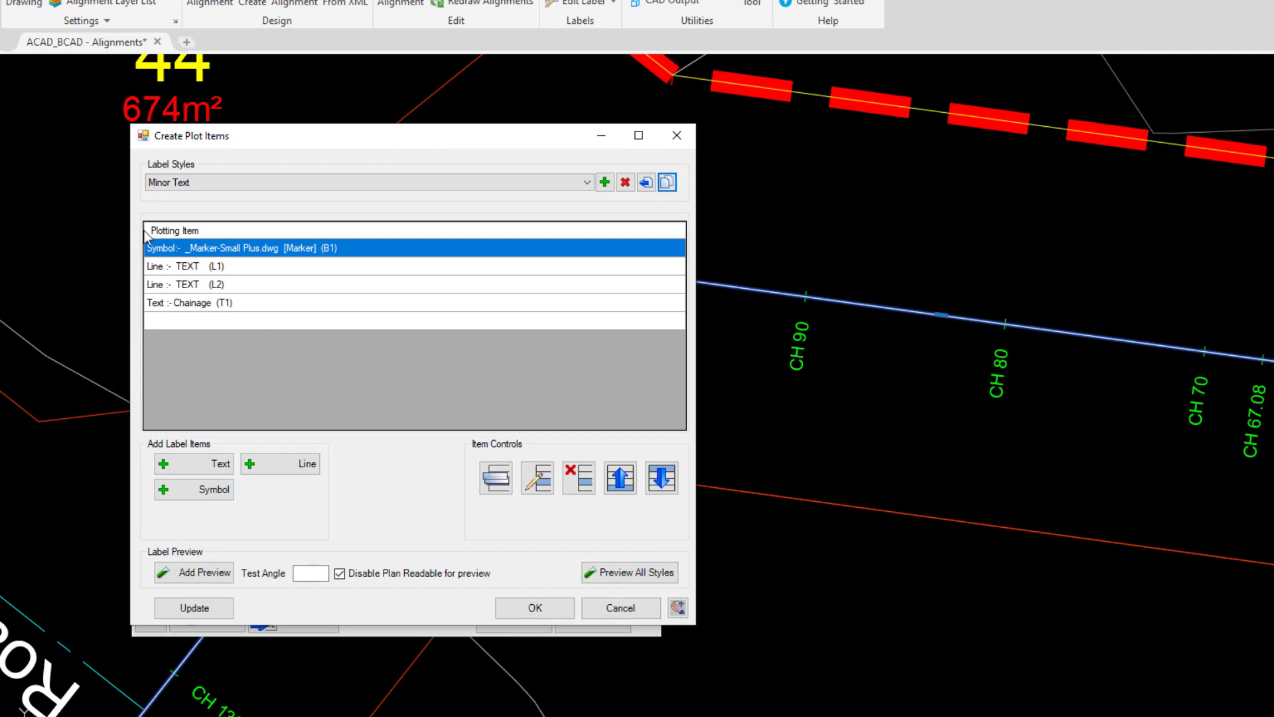
{"action": "double_click", "coordinate": [266, 252]}
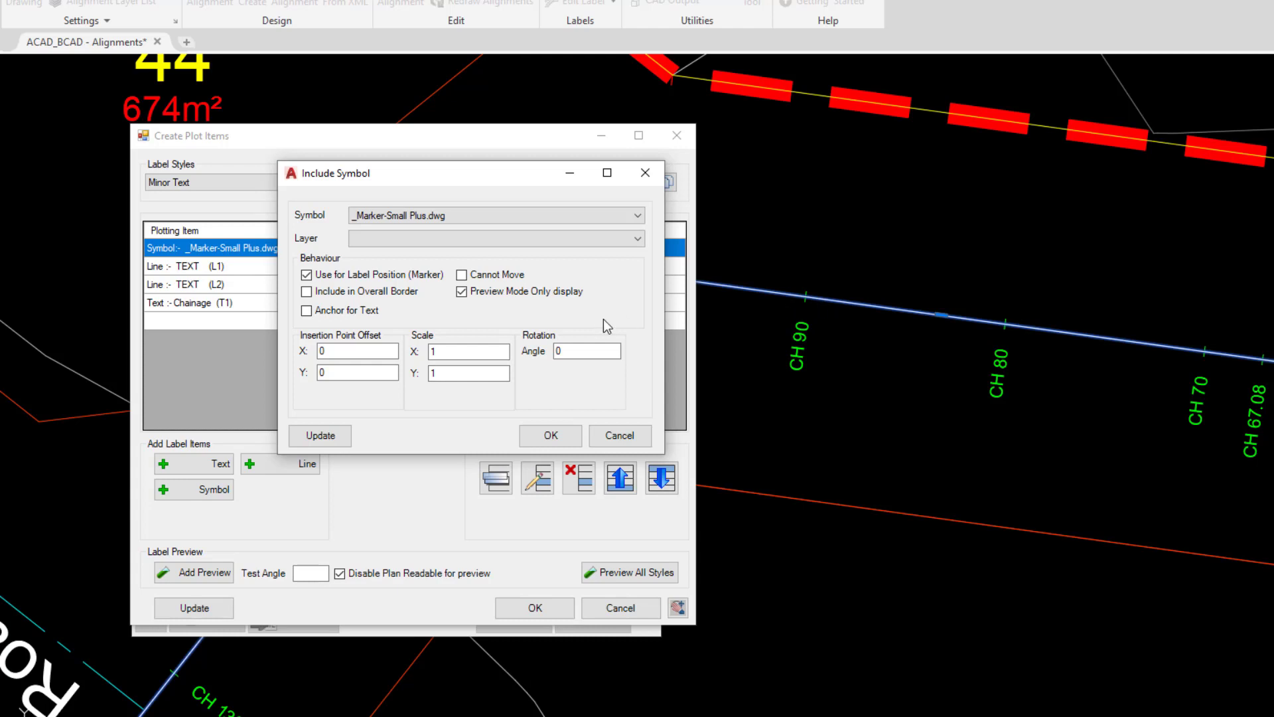
{"action": "left_click", "coordinate": [610, 435]}
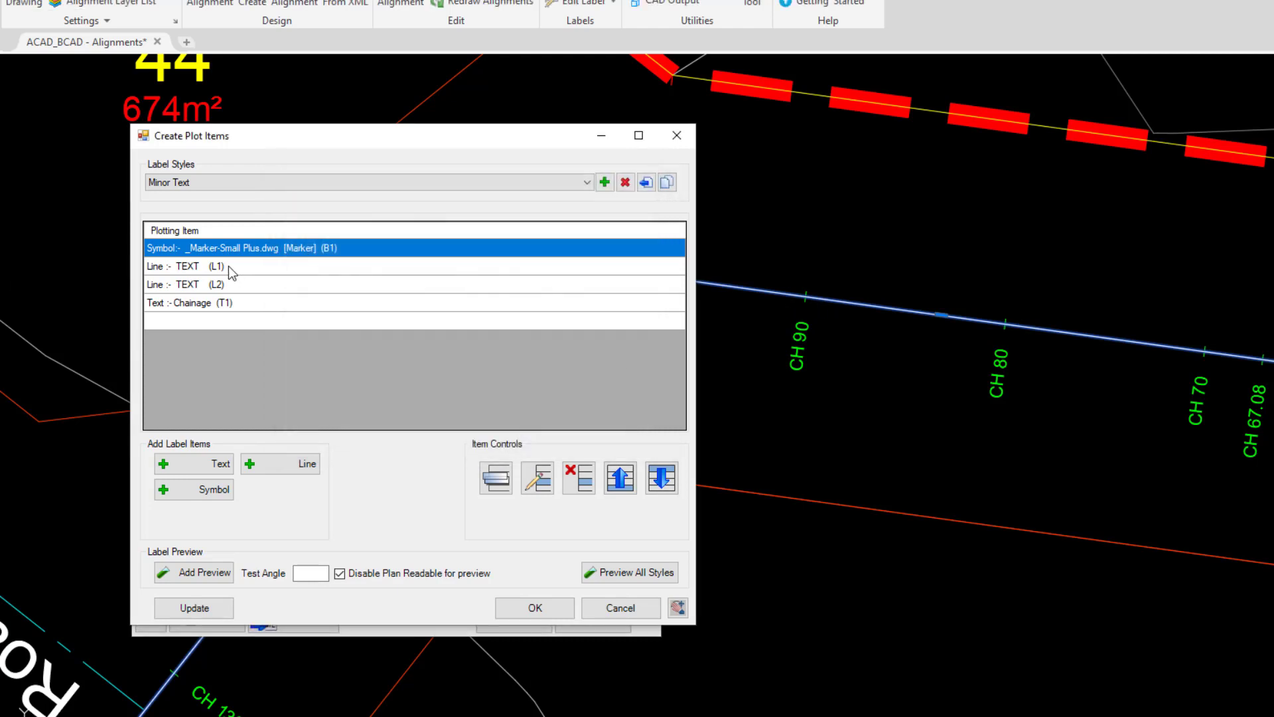
{"action": "scroll", "coordinate": [803, 295], "scroll_direction": "up", "scroll_amount": 2}
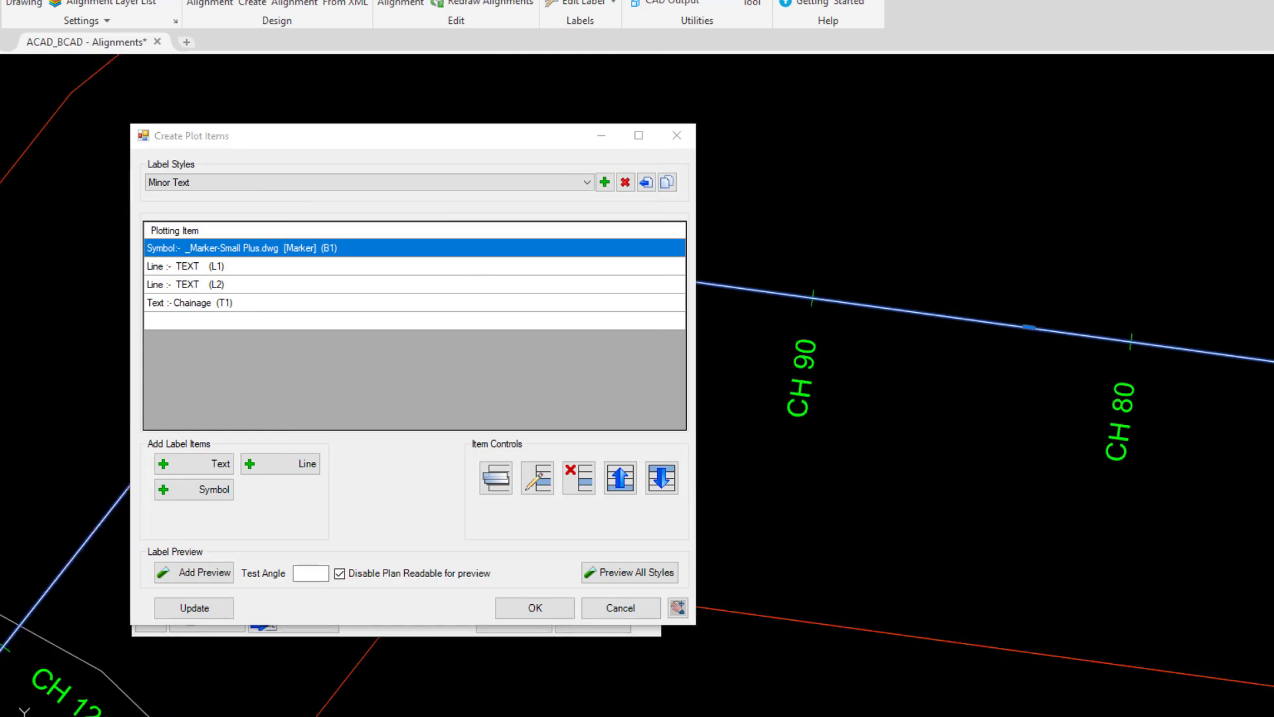
{"action": "scroll", "coordinate": [800, 312], "scroll_direction": "up", "scroll_amount": 3}
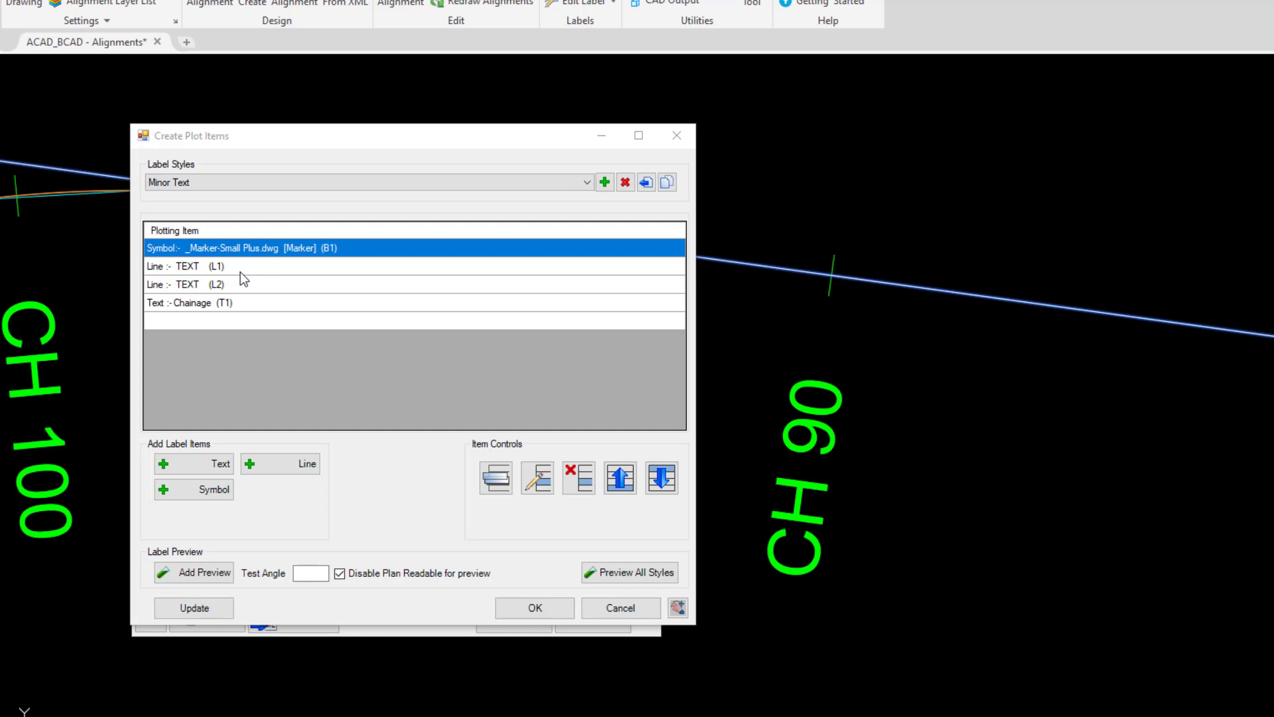
- Review the two TEXT-layer lines L1 and L2, keeping their geometry unchanged
{"action": "left_click", "coordinate": [221, 265]}
{"action": "left_click", "coordinate": [227, 286]}
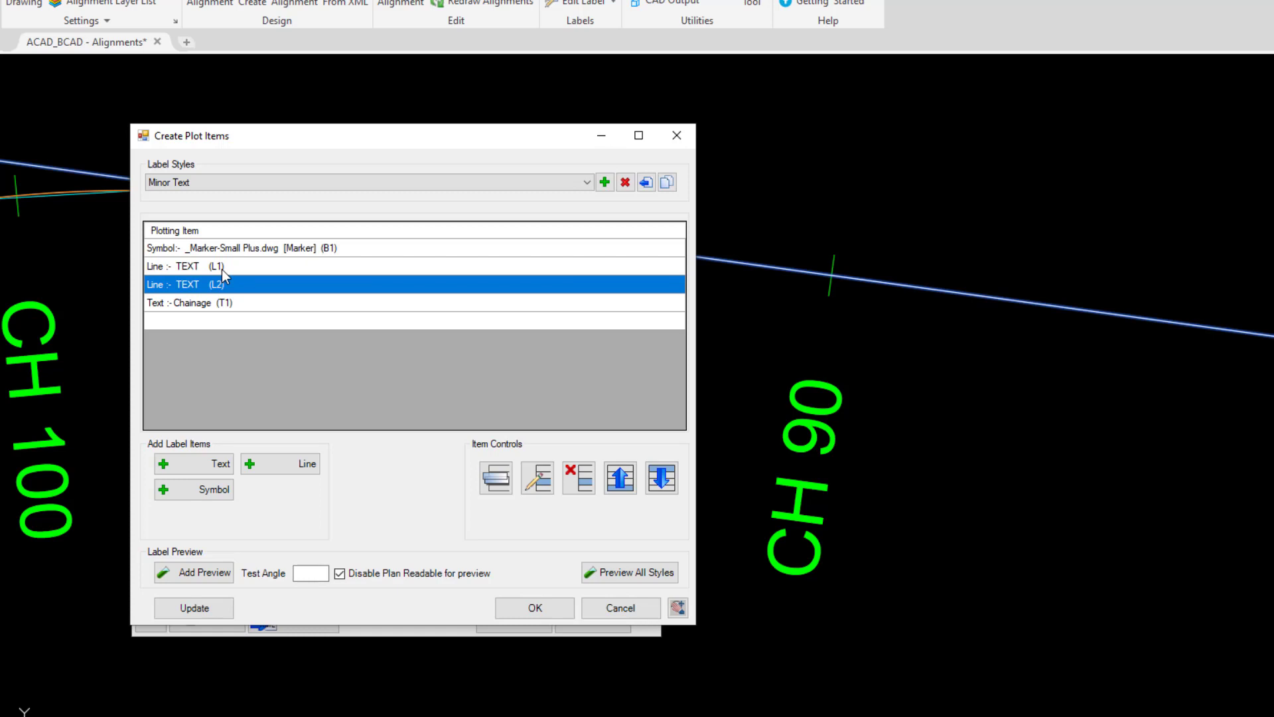
{"action": "double_click", "coordinate": [226, 266]}
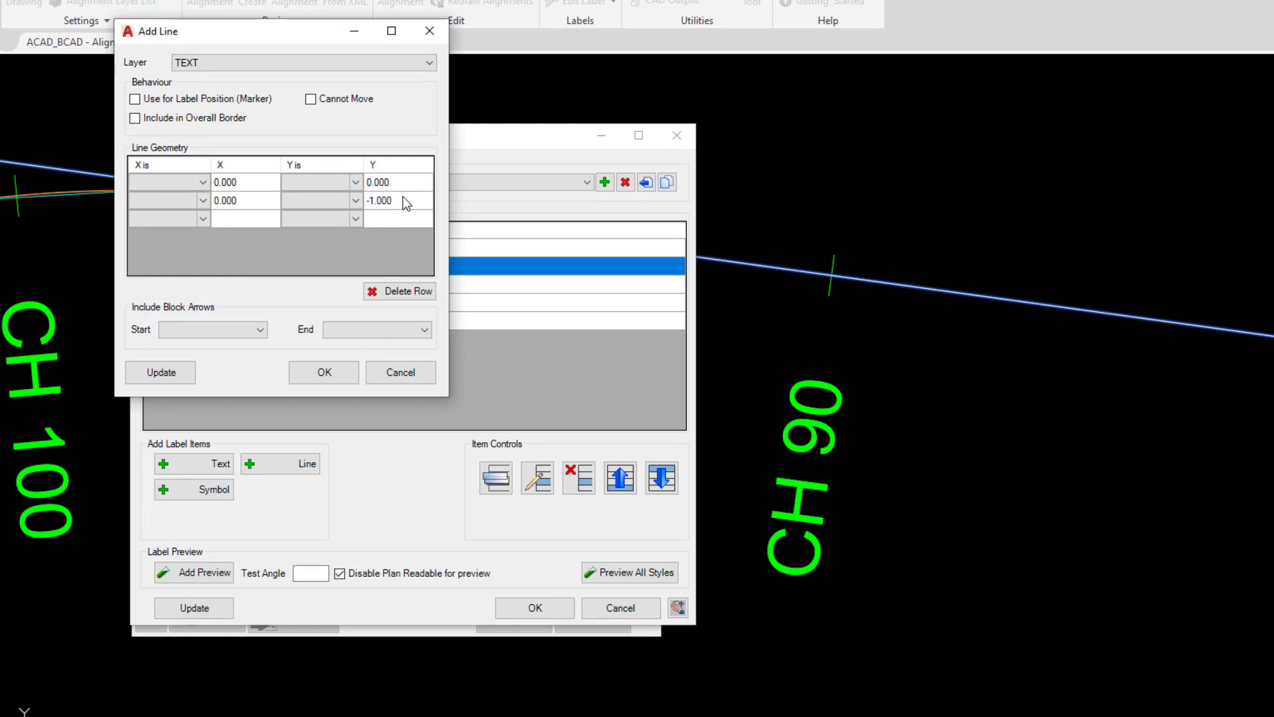
{"action": "left_click", "coordinate": [393, 371]}
{"action": "double_click", "coordinate": [212, 285]}
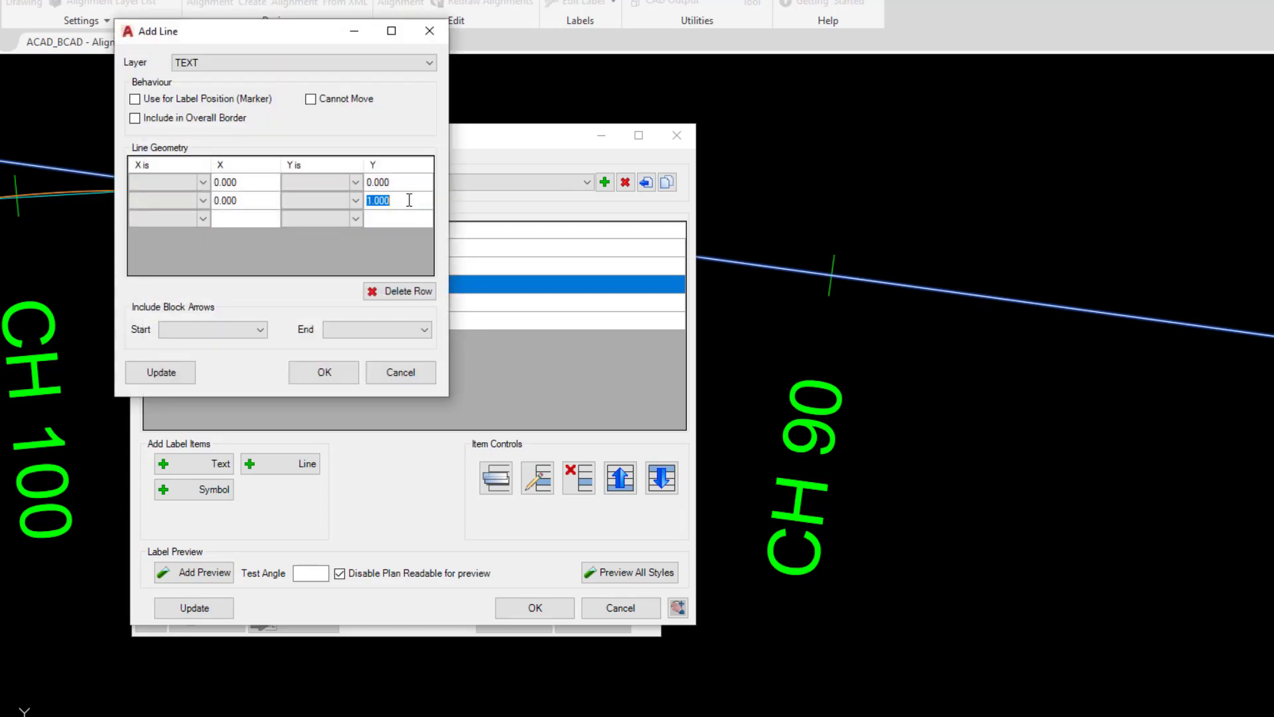
{"action": "left_click", "coordinate": [413, 374]}
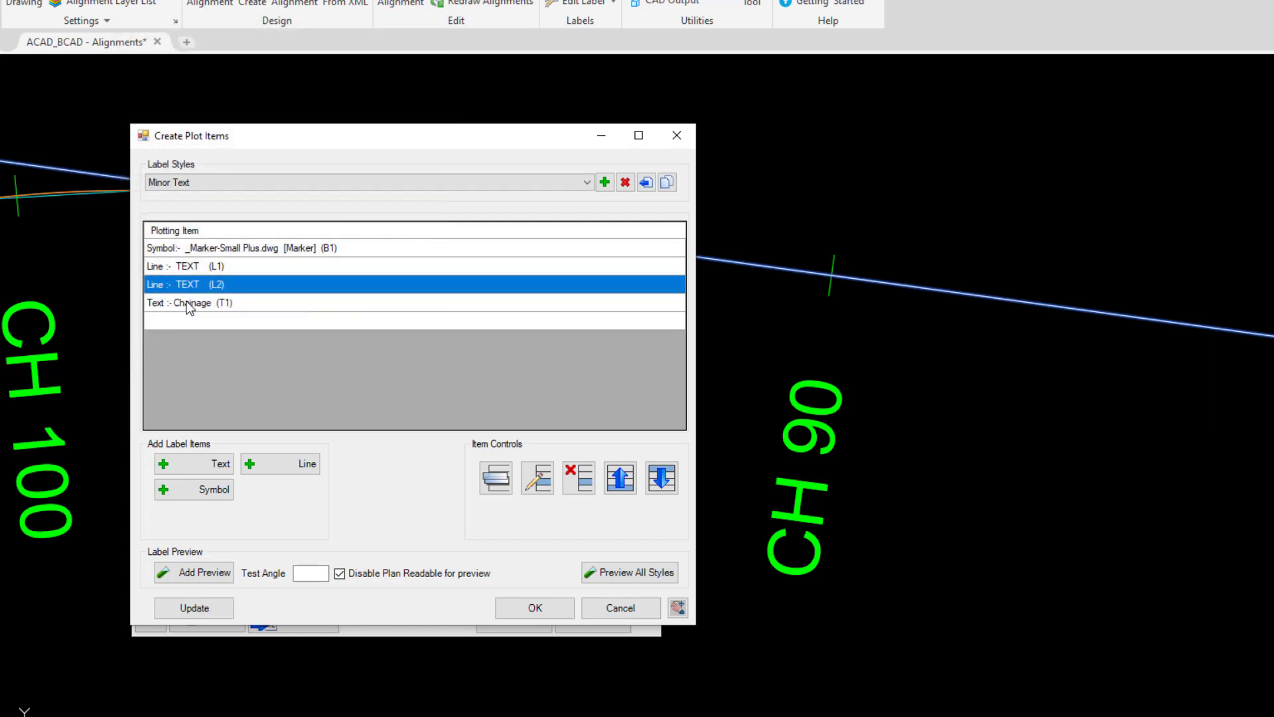
- Change chainage text T1's height from 2.5 to 2, keeping Chainage as its content
{"action": "double_click", "coordinate": [188, 302]}
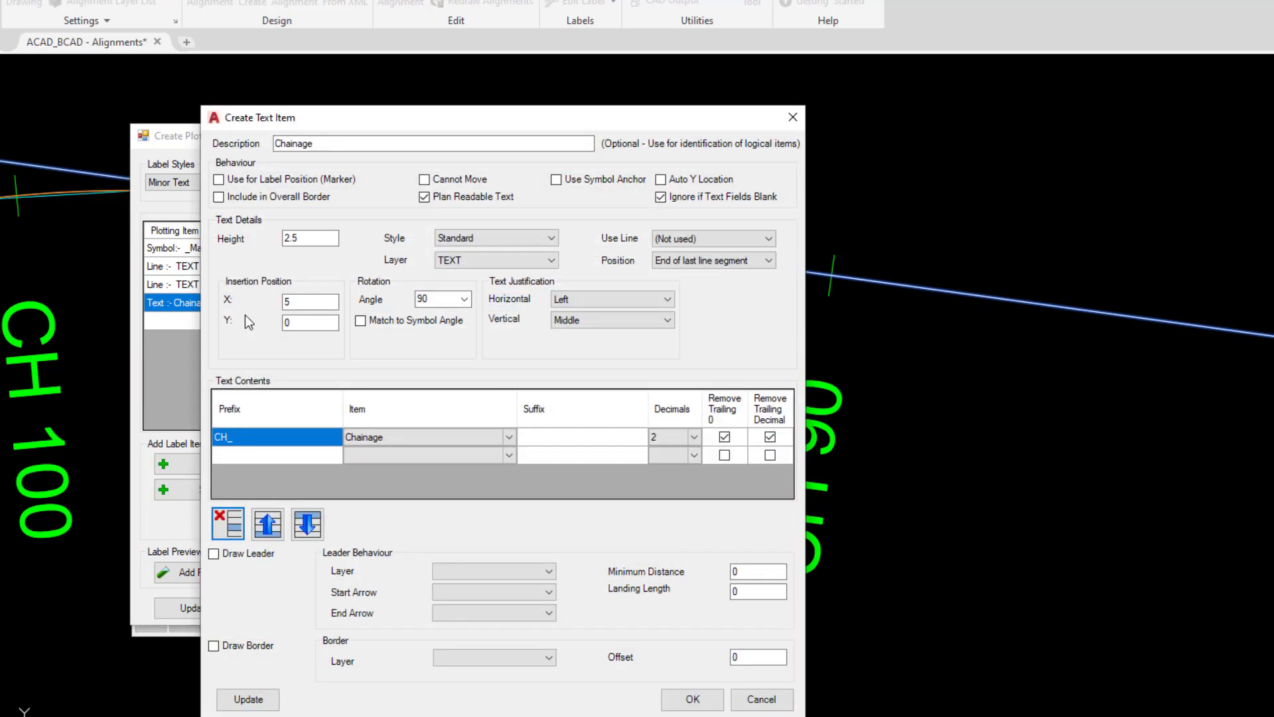
{"action": "left_click_drag", "start_coordinate": [464, 130], "coordinate": [396, 96]}
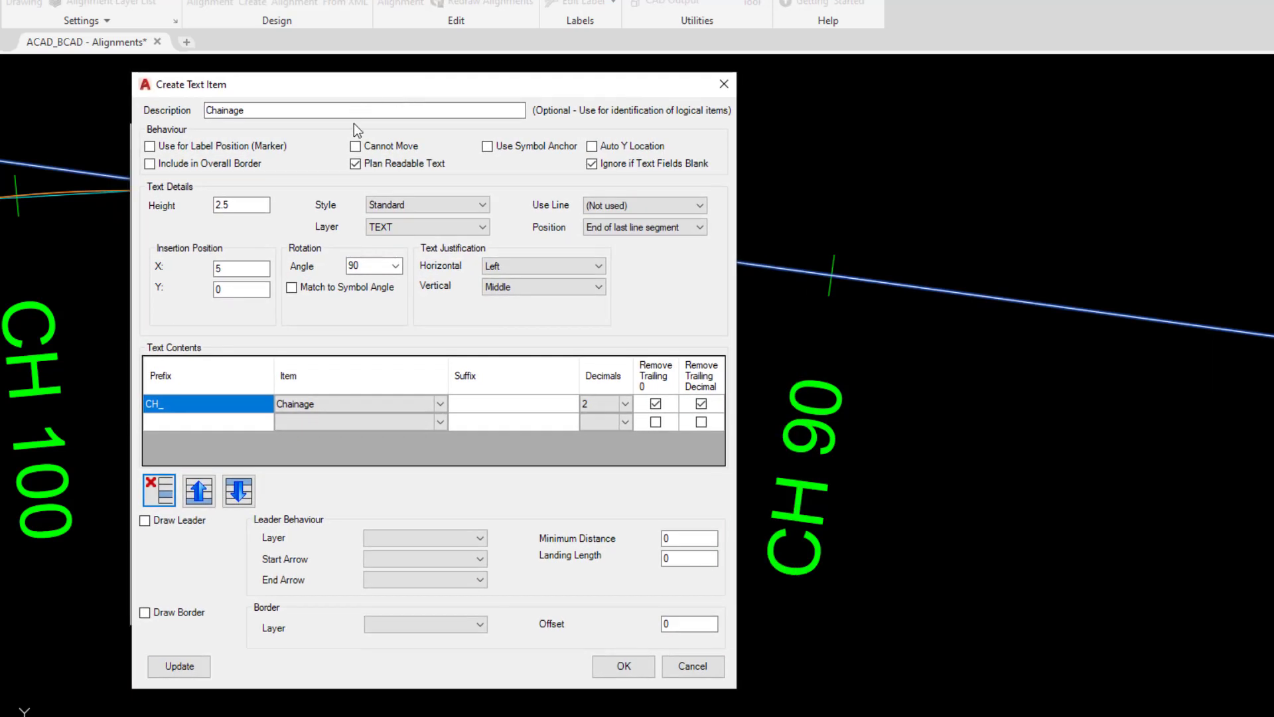
{"action": "double_click", "coordinate": [239, 204]}
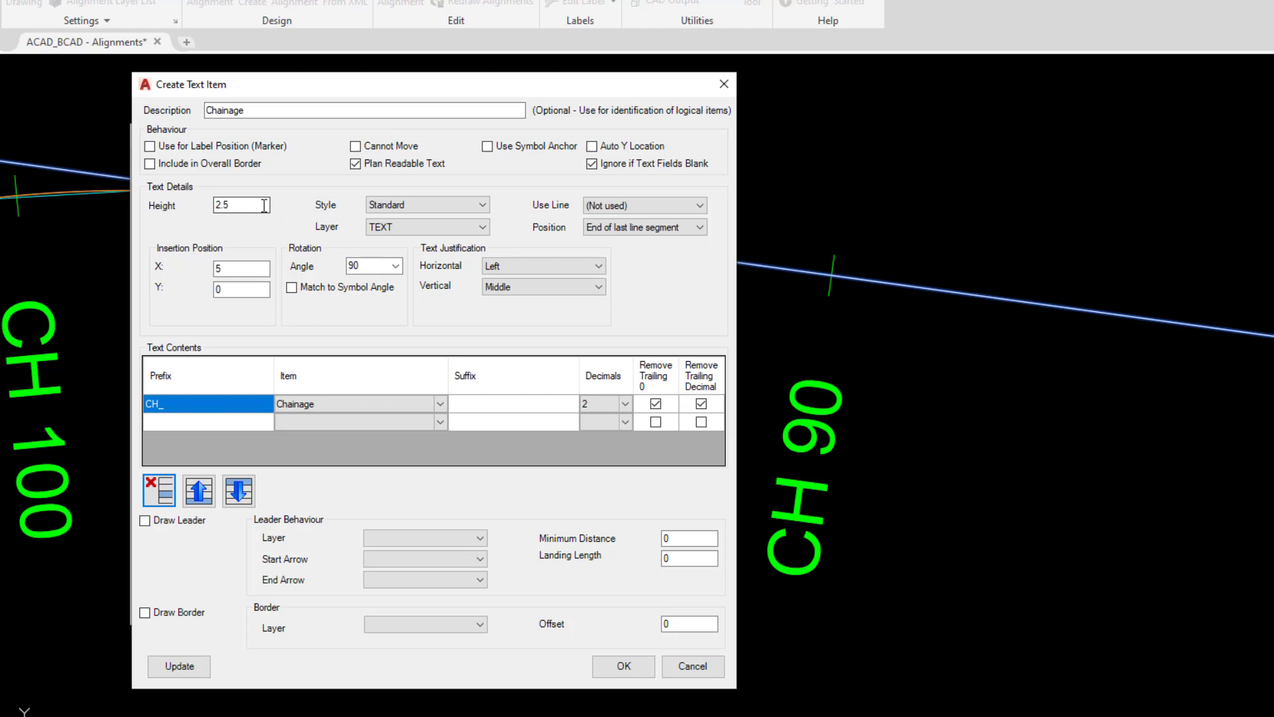
{"action": "double_click", "coordinate": [239, 269]}
{"action": "left_click", "coordinate": [305, 403]}
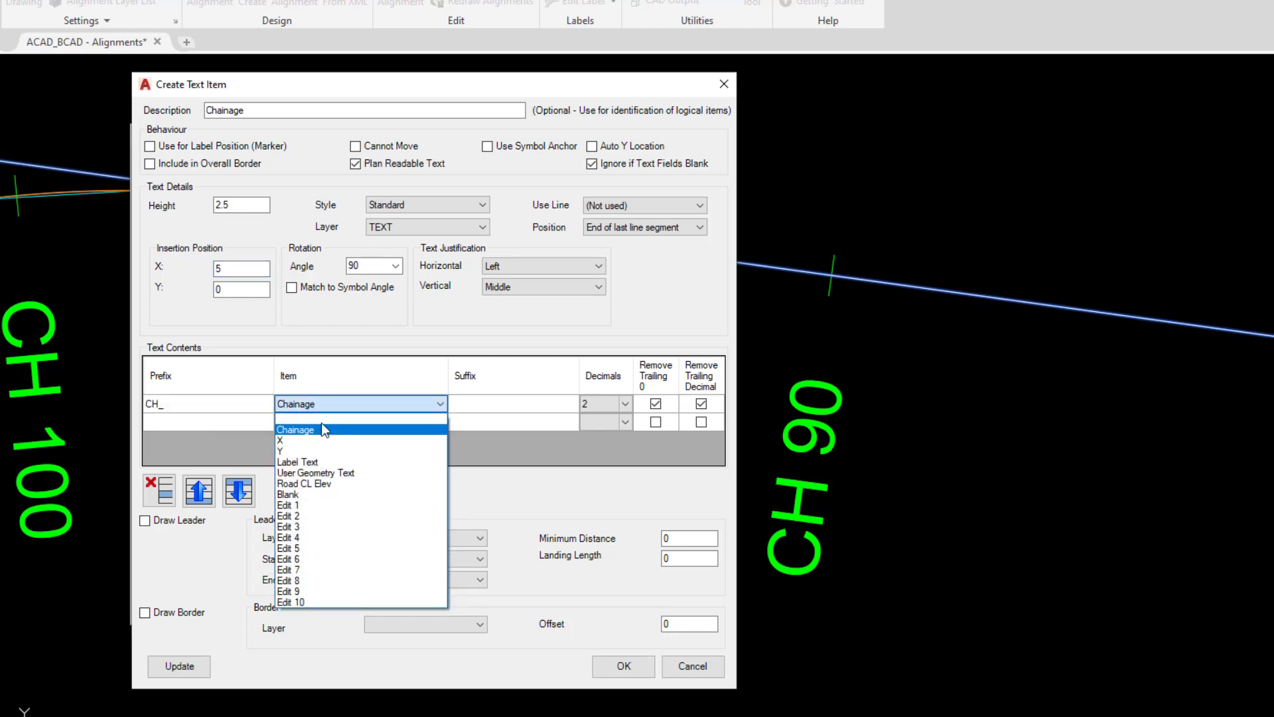
{"action": "left_click", "coordinate": [375, 332]}
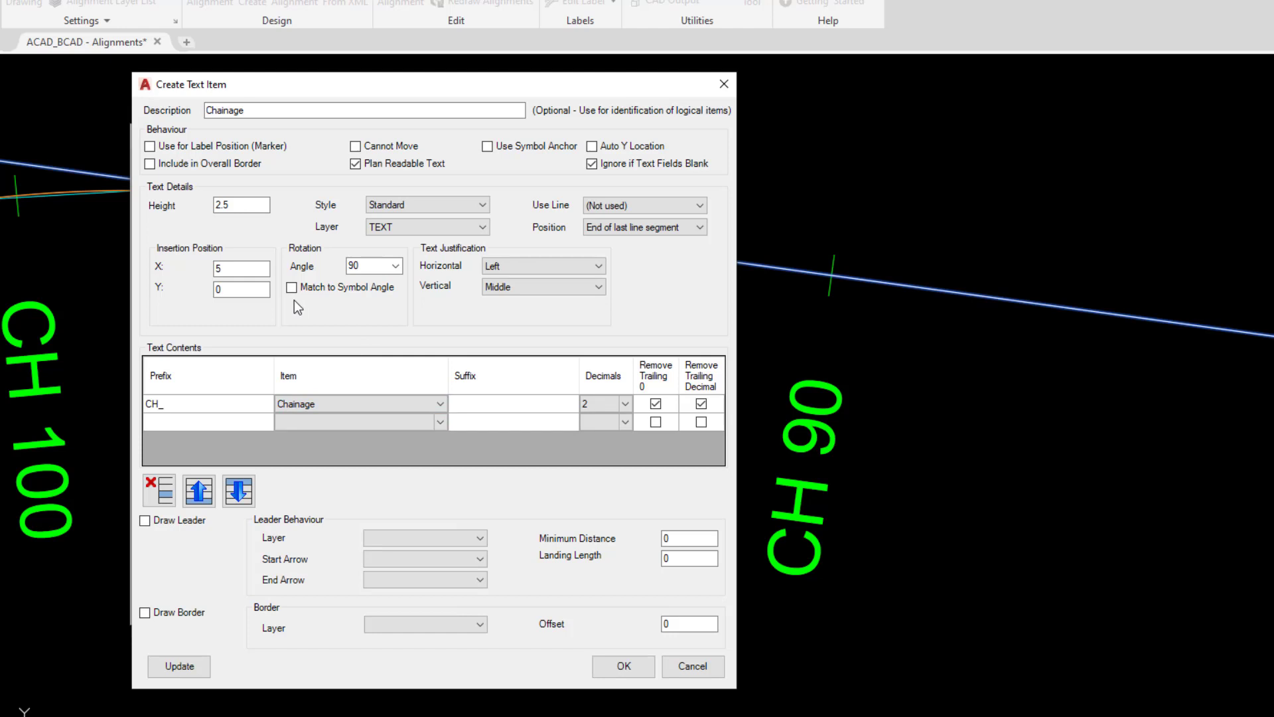
{"action": "left_click", "coordinate": [231, 206]}
{"action": "double_click", "coordinate": [231, 205]}
{"action": "type", "text": "2"}
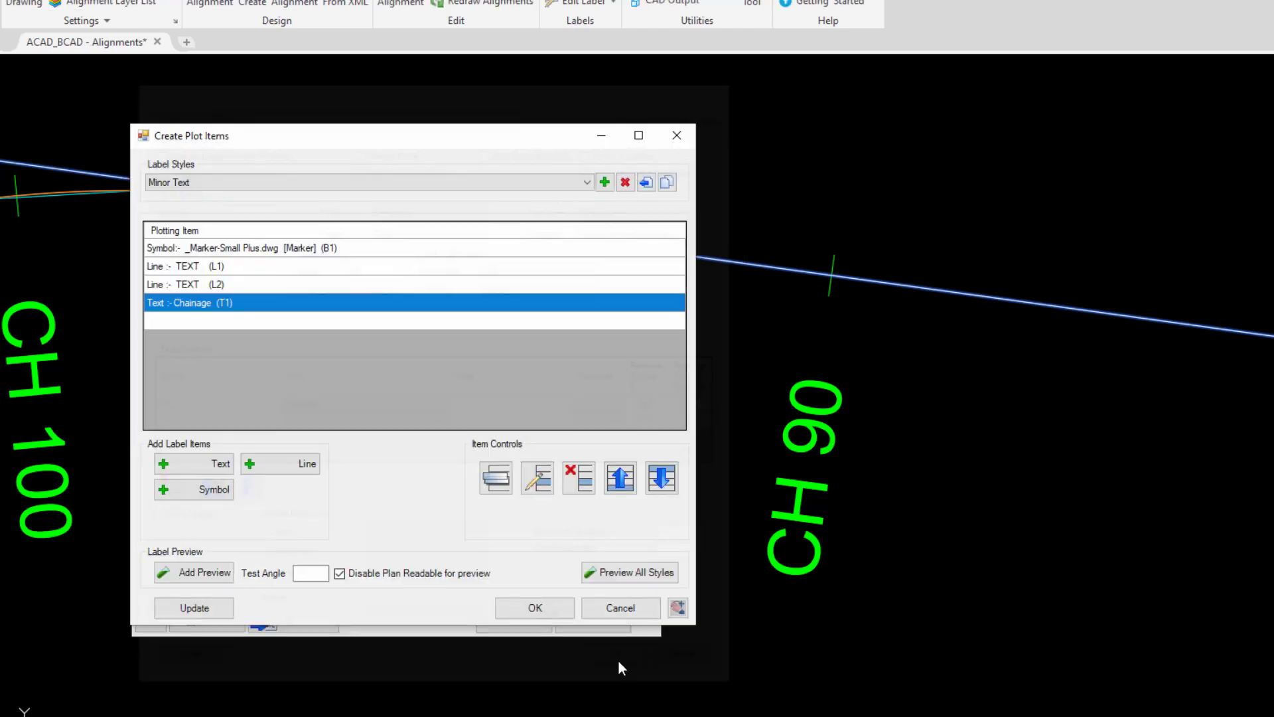
- Save the Minor Text label style and return to Road 1's label set
{"action": "left_click", "coordinate": [163, 182]}
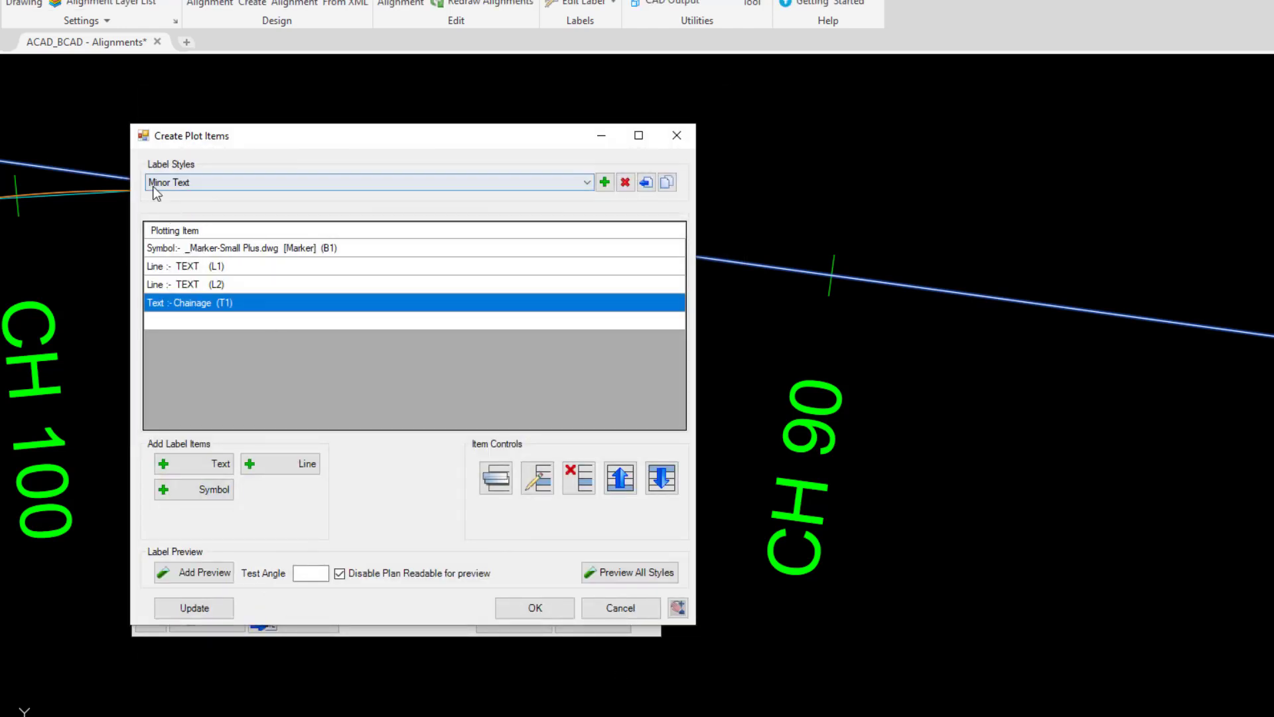
{"action": "left_click", "coordinate": [155, 193]}
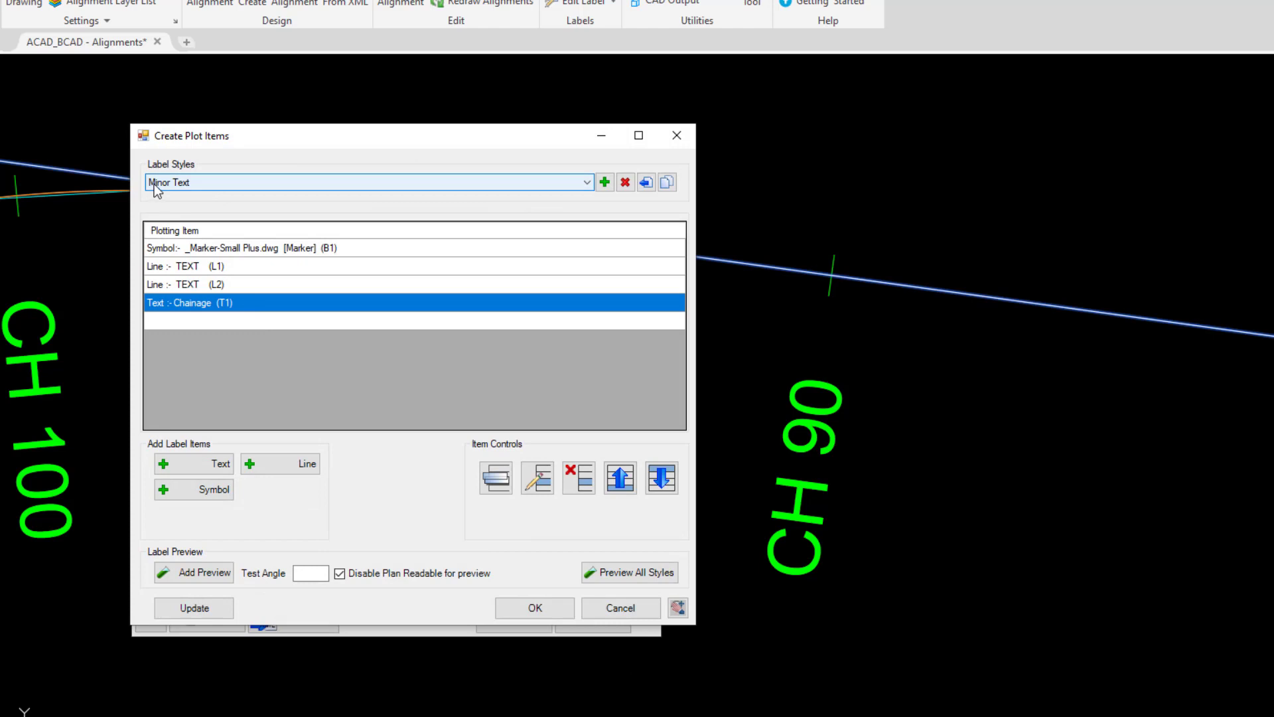
{"action": "left_click", "coordinate": [523, 608]}
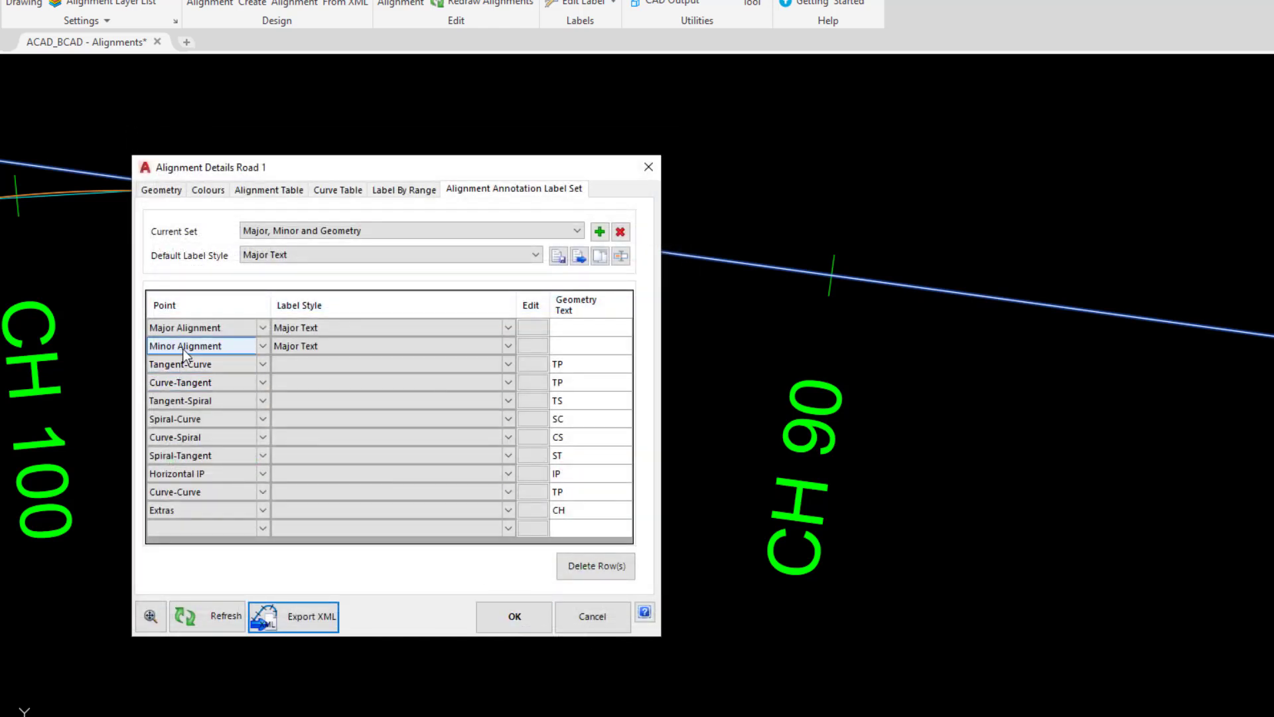
- Assign Minor Text to Minor Alignment points, refresh the labels and apply to Road 1
{"action": "left_click", "coordinate": [508, 347]}
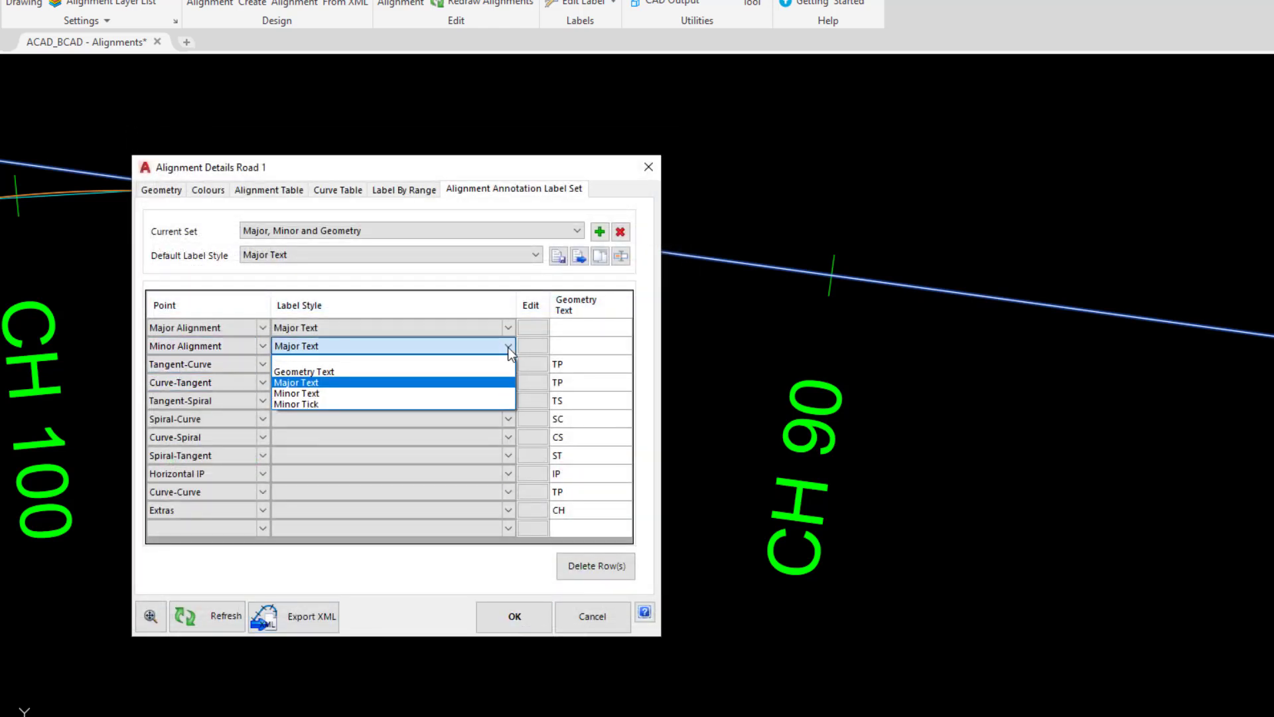
{"action": "left_click", "coordinate": [298, 394]}
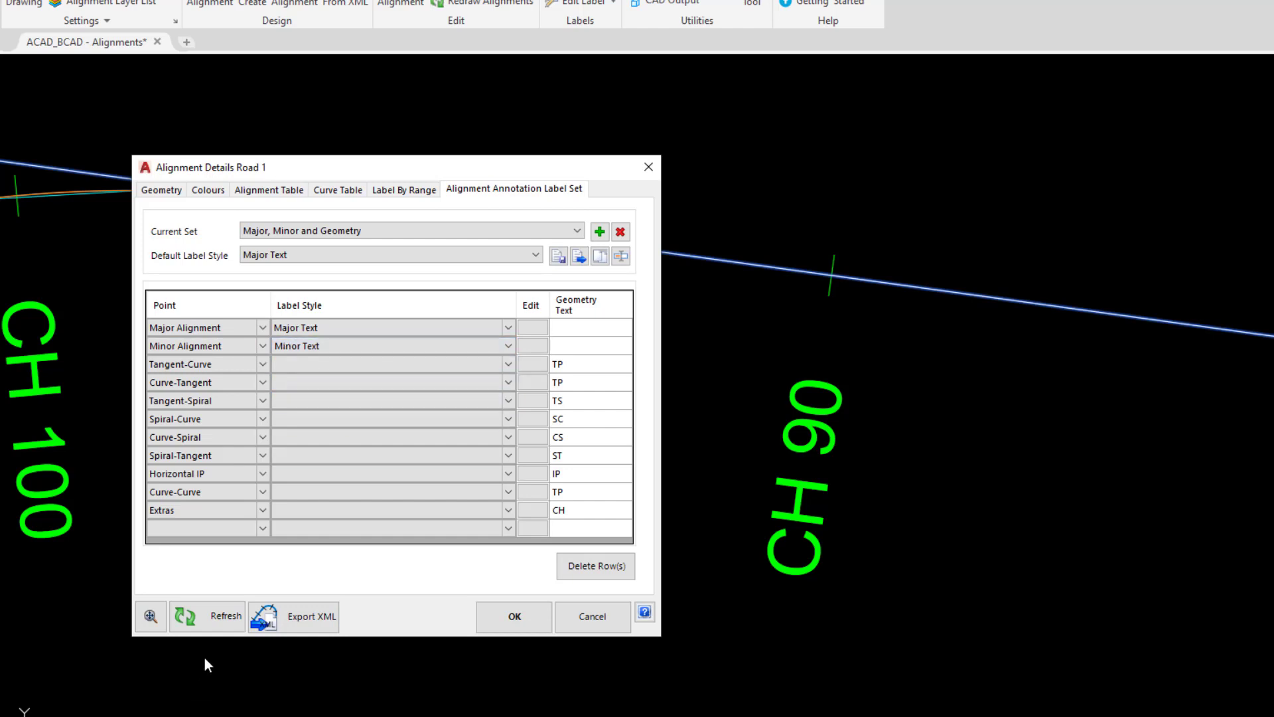
{"action": "left_click", "coordinate": [221, 619]}
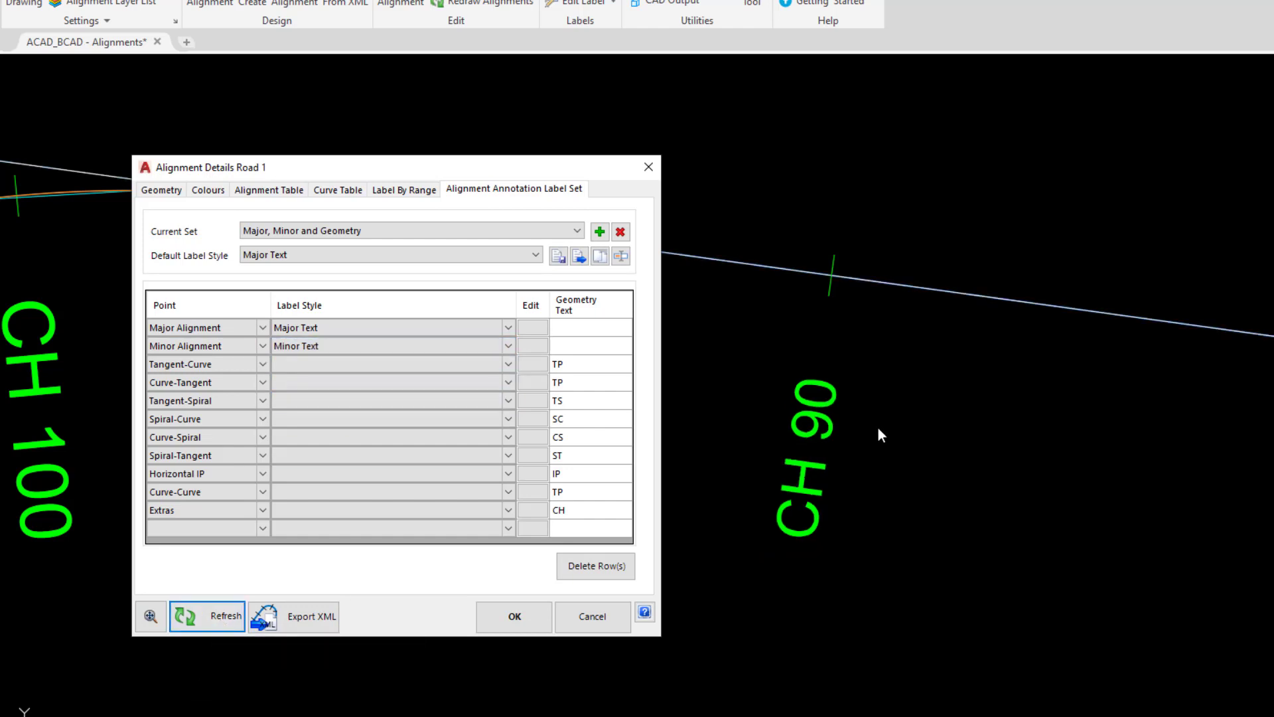
{"action": "scroll", "coordinate": [803, 406], "scroll_direction": "down", "scroll_amount": 2}
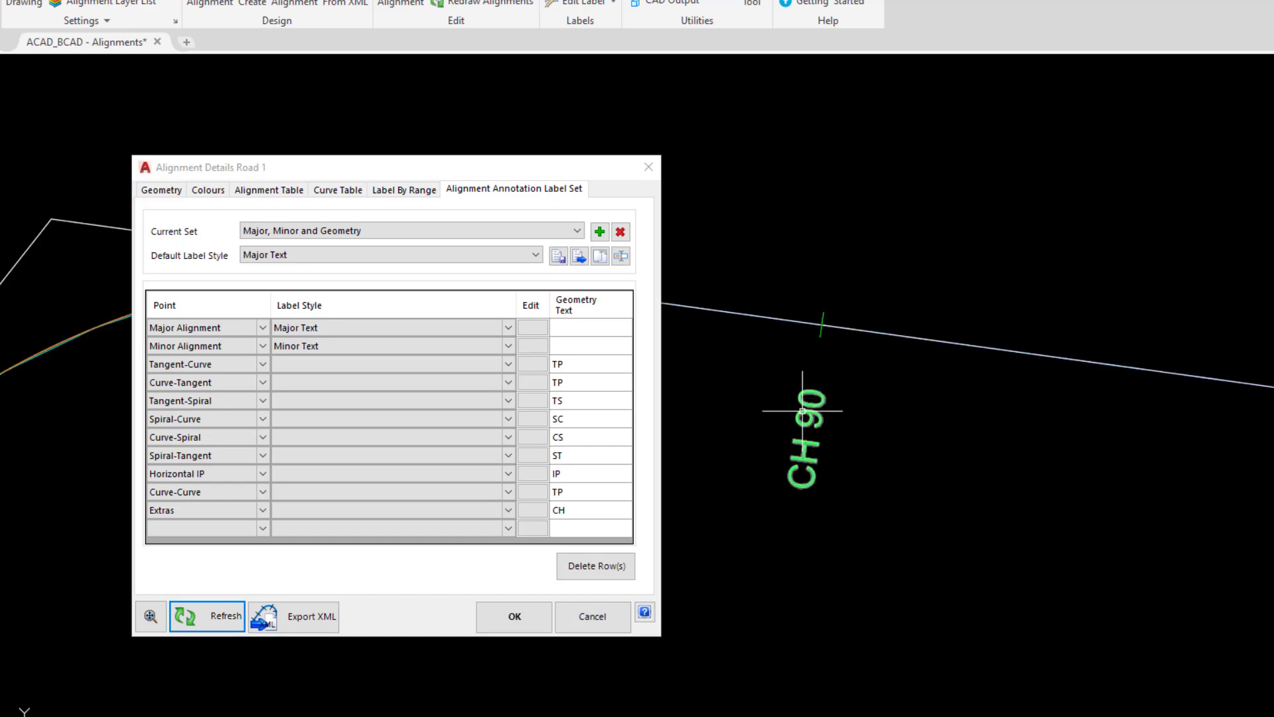
{"action": "scroll", "coordinate": [798, 406], "scroll_direction": "down", "scroll_amount": 3}
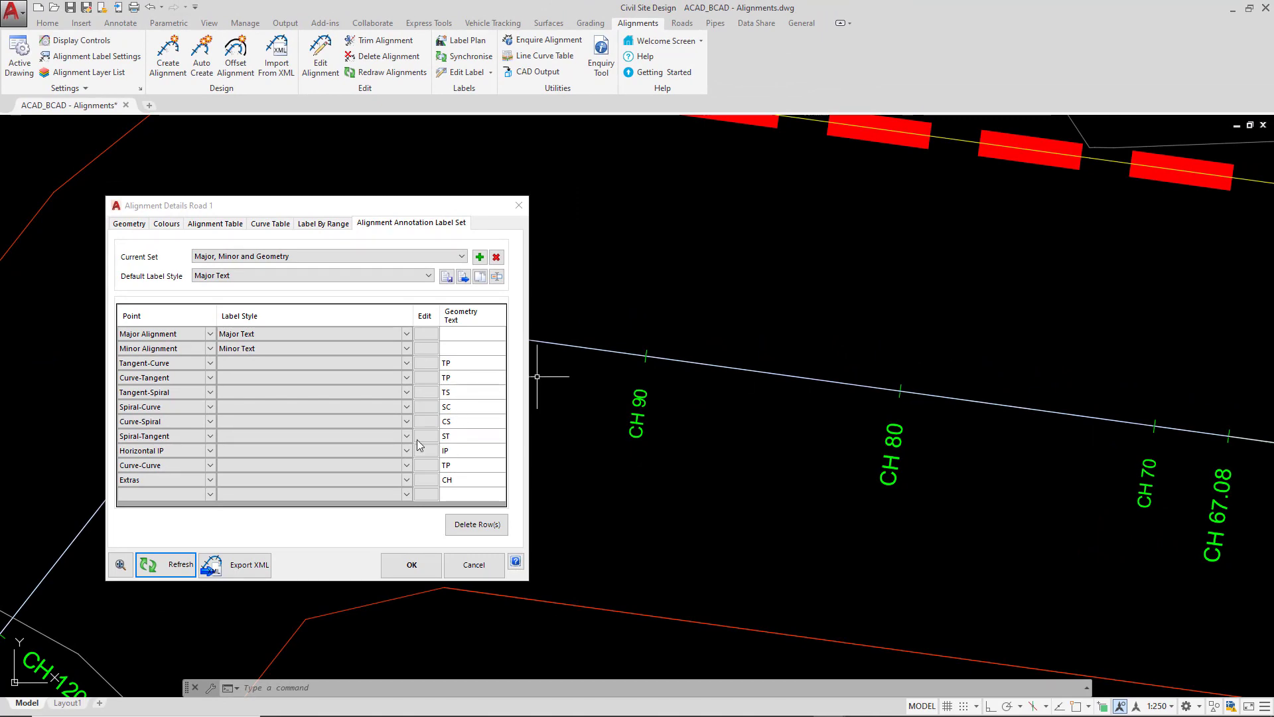
{"action": "left_click", "coordinate": [411, 565]}
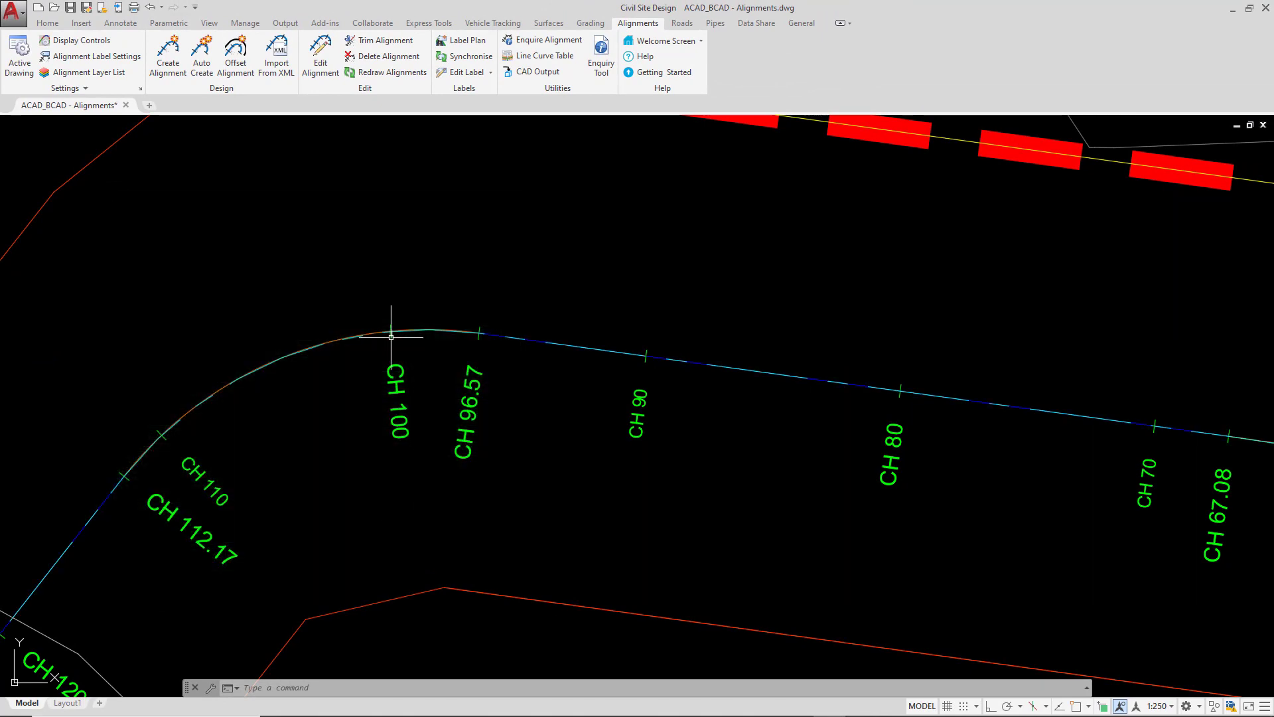
- Open Label Plan and select the Alignment Annotate plot under Alignment Labels
{"action": "scroll", "coordinate": [390, 336], "scroll_direction": "down", "scroll_amount": 3}
{"action": "middle_click_drag", "start_coordinate": [969, 356], "coordinate": [734, 322]}
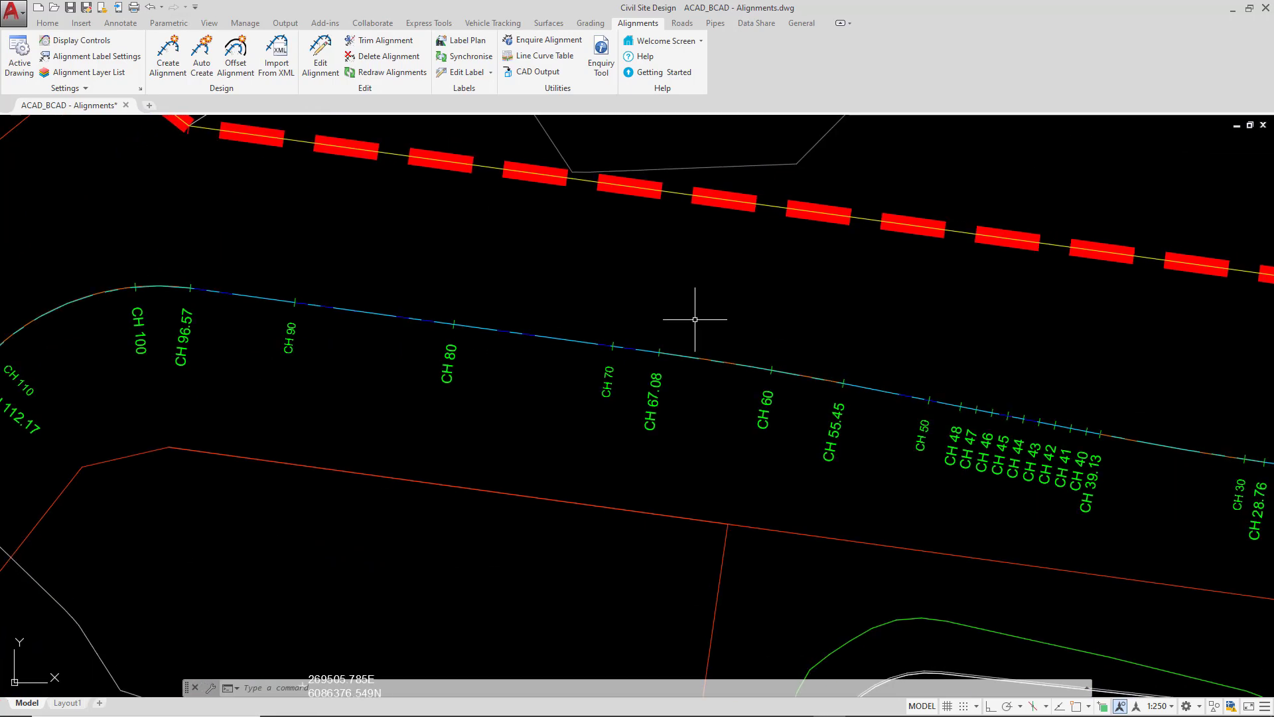
{"action": "left_click", "coordinate": [461, 41]}
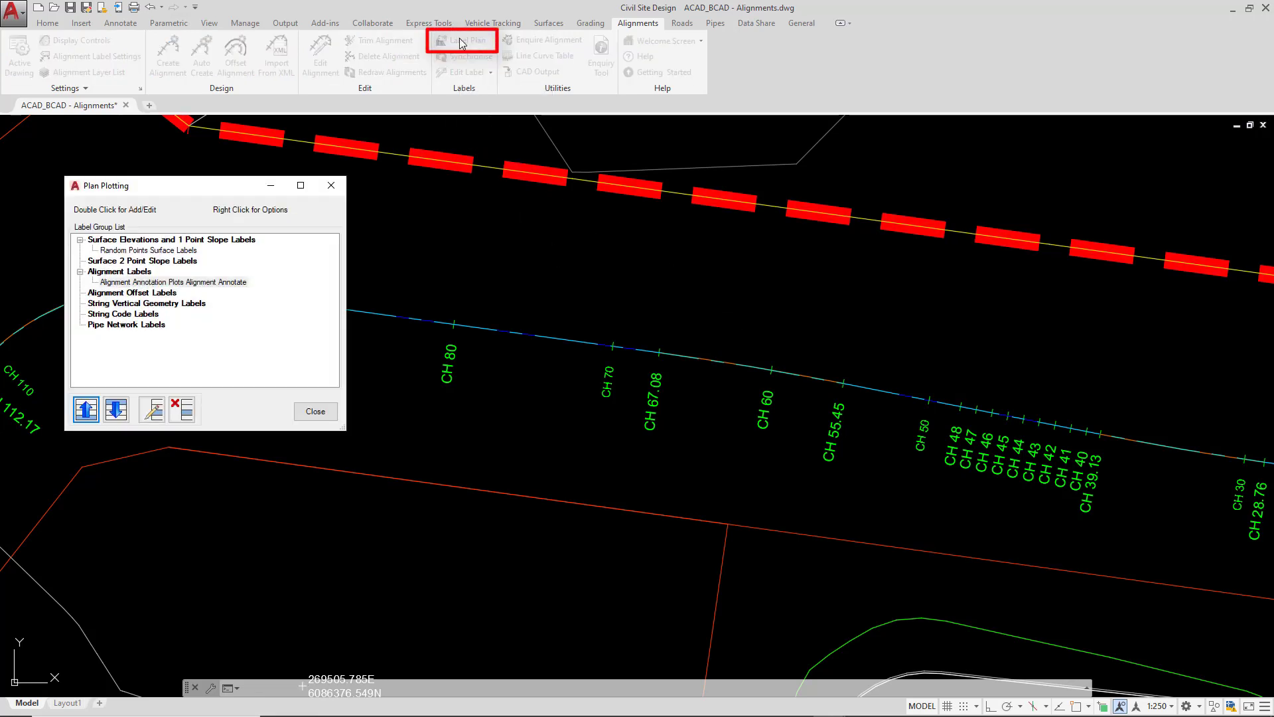
{"action": "left_click", "coordinate": [186, 250]}
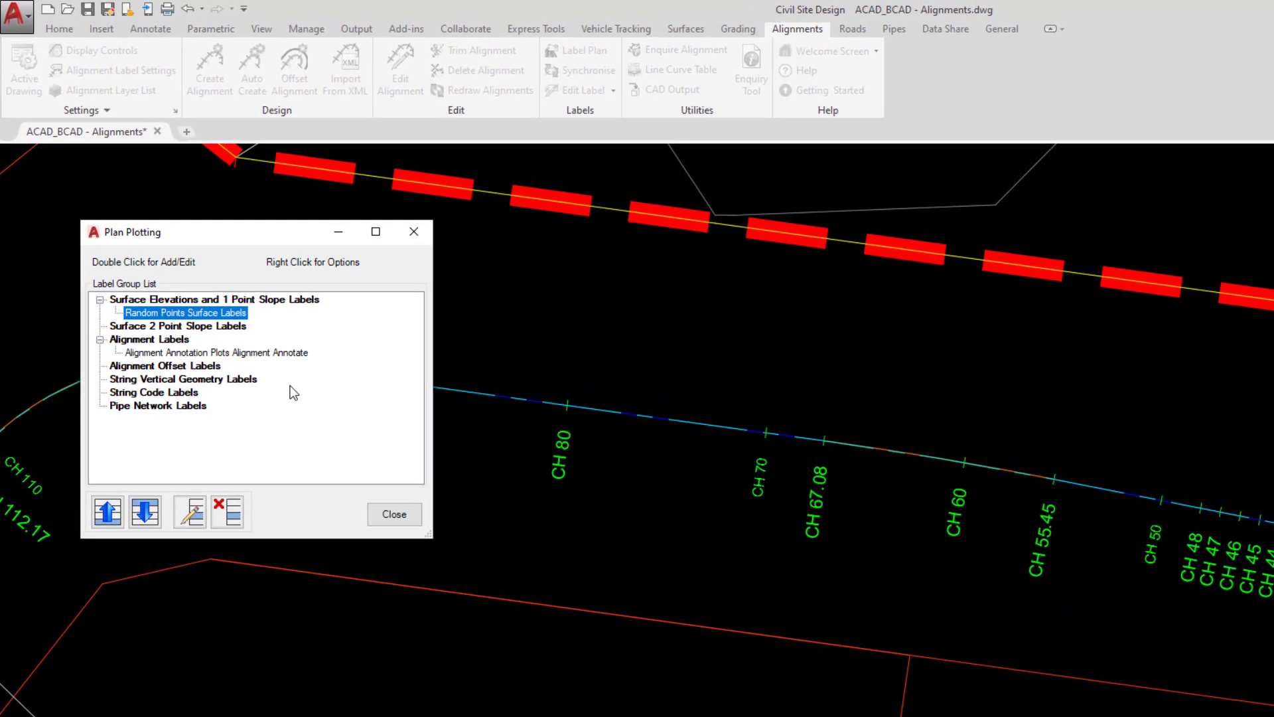
{"action": "left_click", "coordinate": [178, 352]}
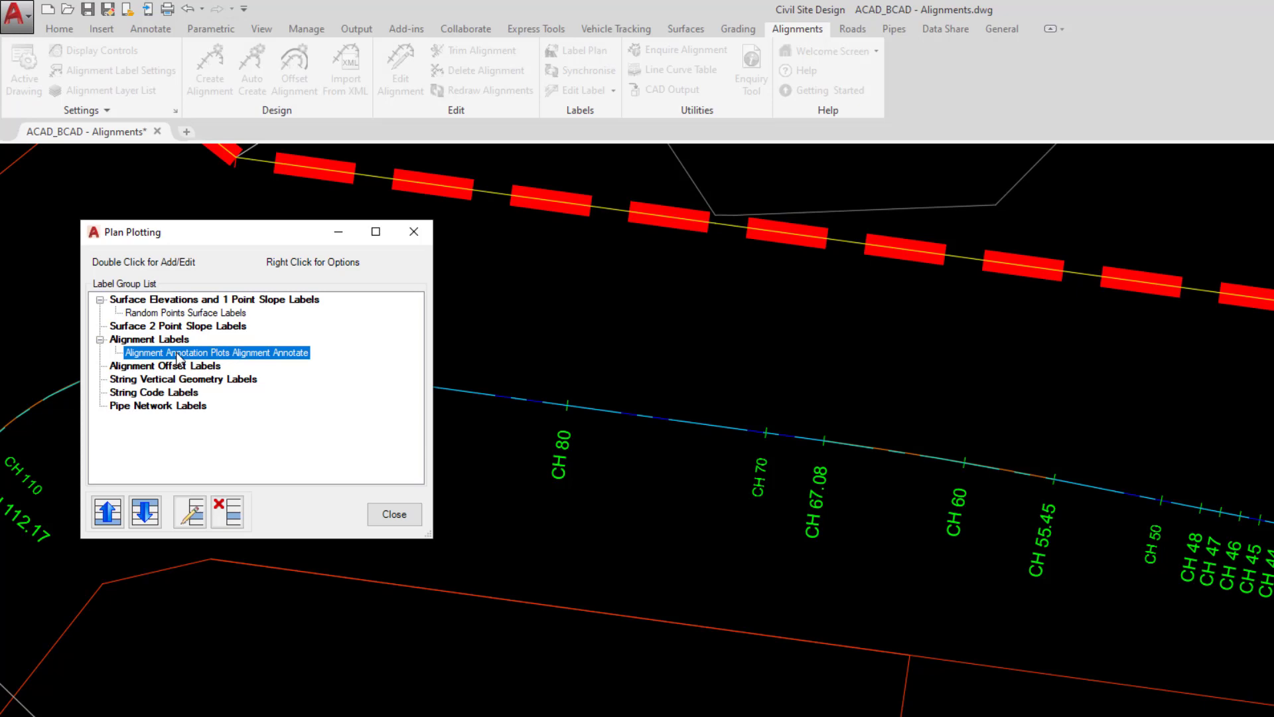
{"action": "double_click", "coordinate": [177, 352]}
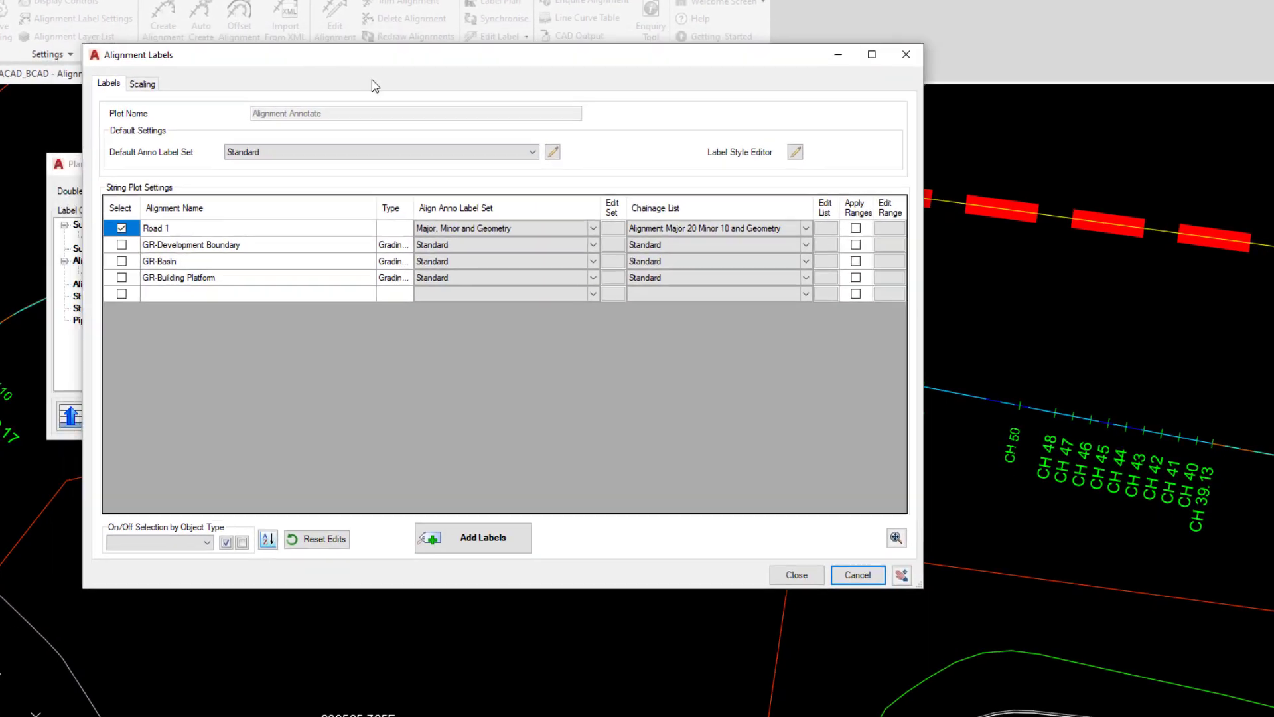
{"action": "left_click_drag", "start_coordinate": [333, 37], "coordinate": [615, 155]}
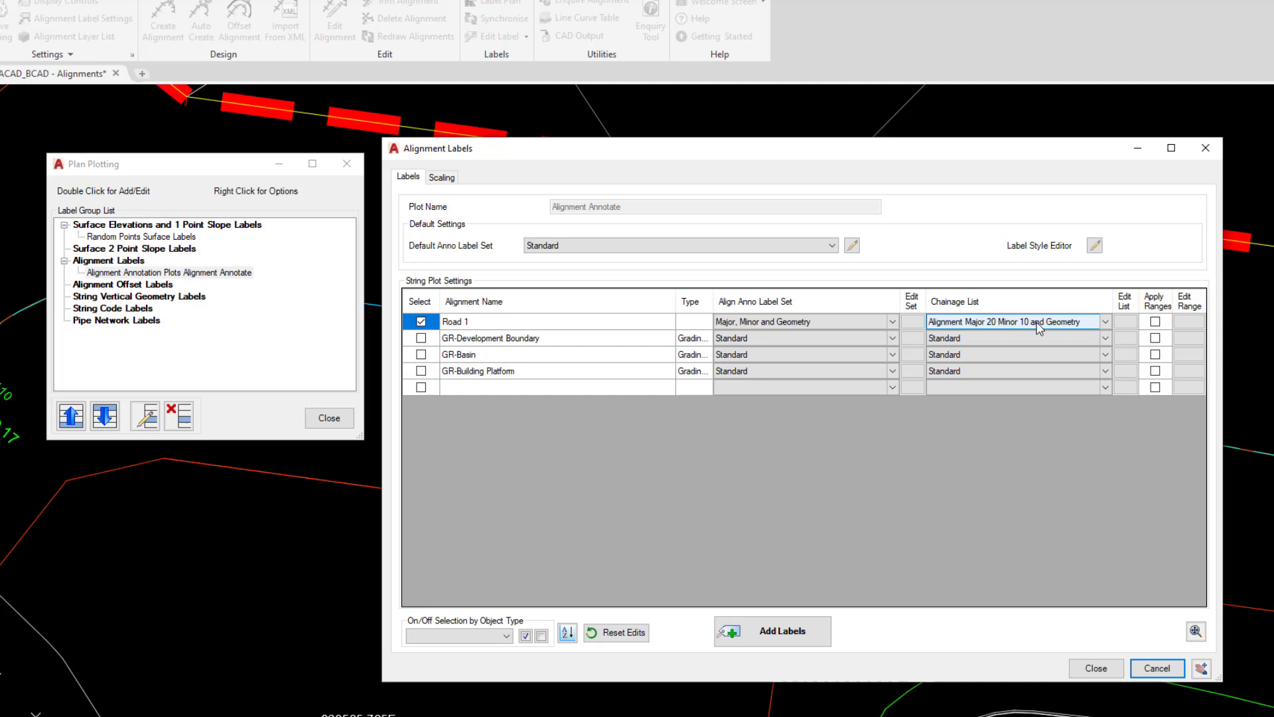
{"action": "left_click", "coordinate": [1095, 672]}
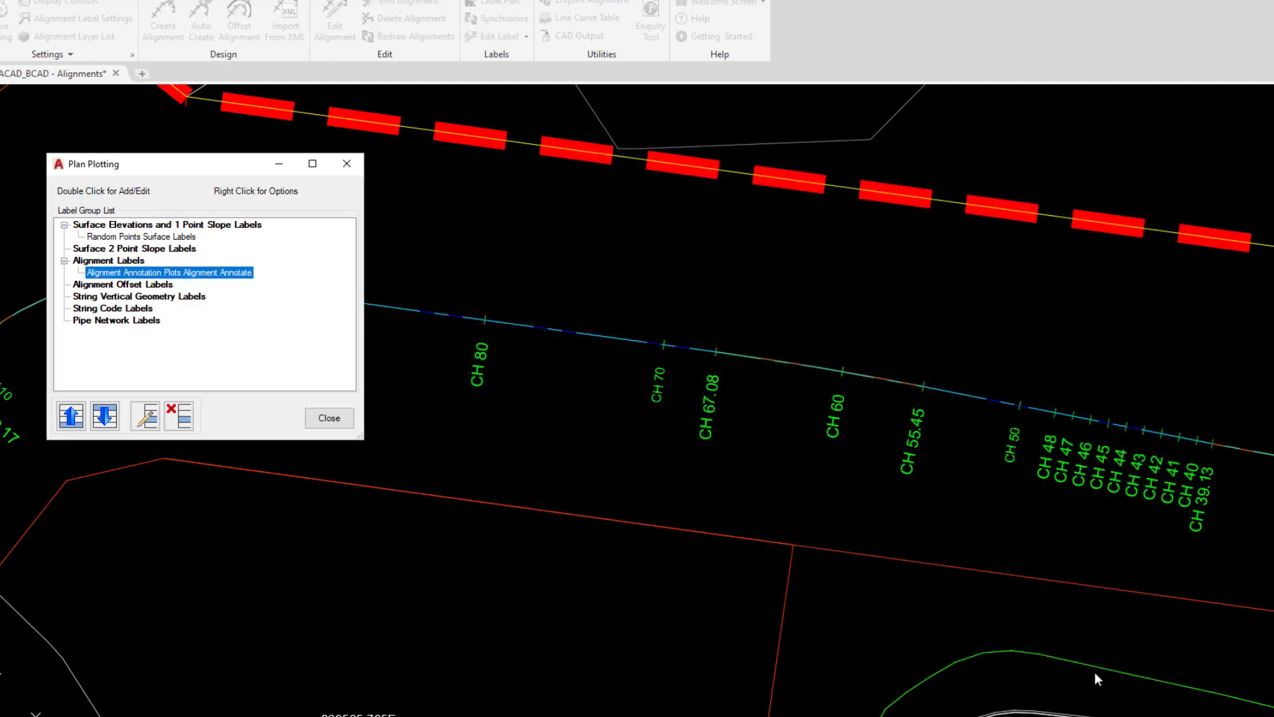
- Close the Plan Plotting window to reveal the smaller minor chainage labels
{"action": "left_click", "coordinate": [329, 418]}
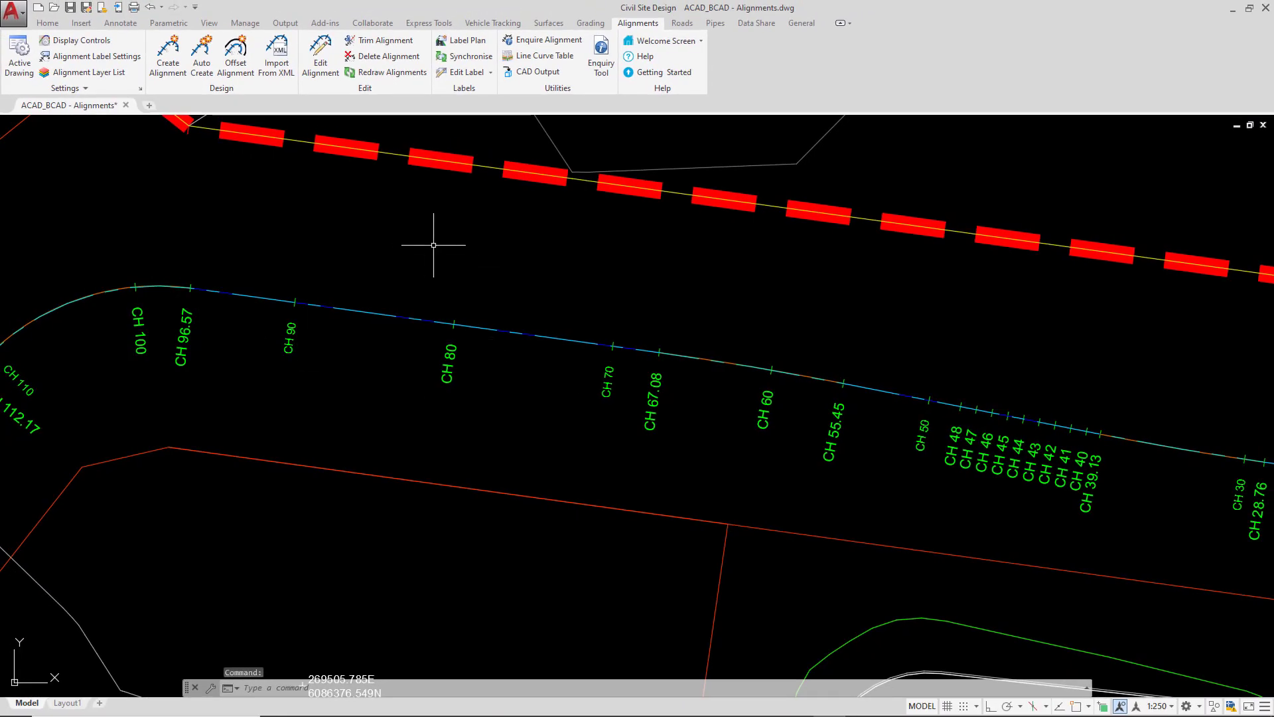